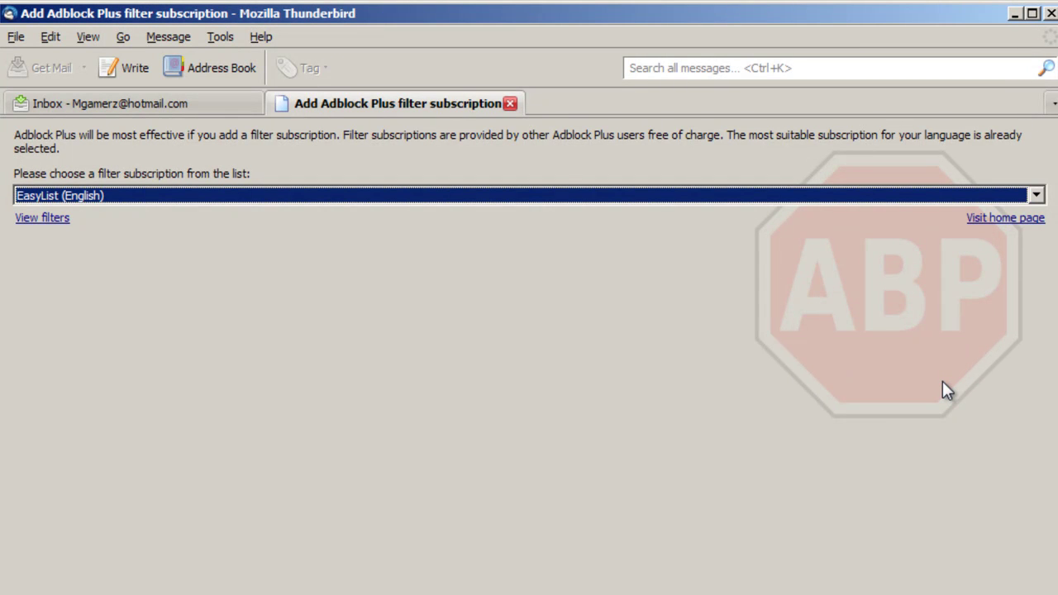
Choose a filter subscription from the list and add it to Adblock Plus.
{"action": "left_click", "coordinate": [1035, 195]}
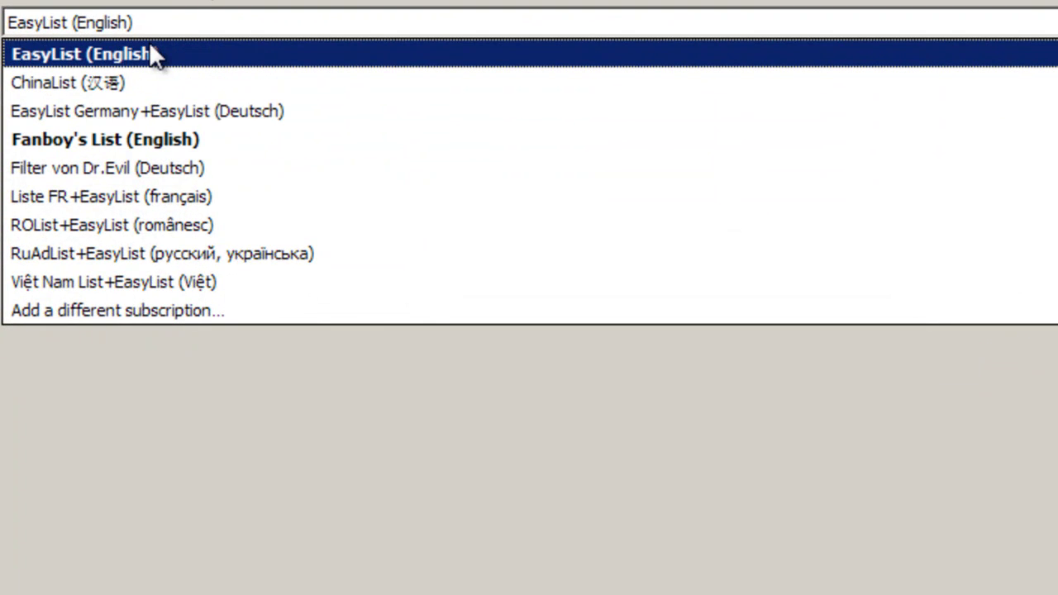
{"action": "left_click", "coordinate": [82, 83]}
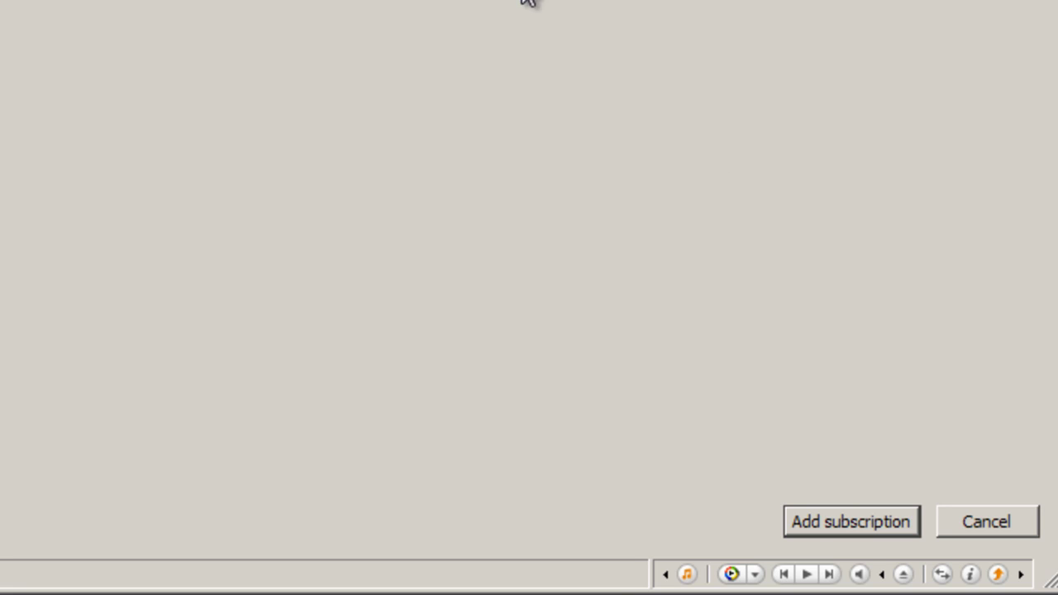
{"action": "left_click", "coordinate": [838, 524]}
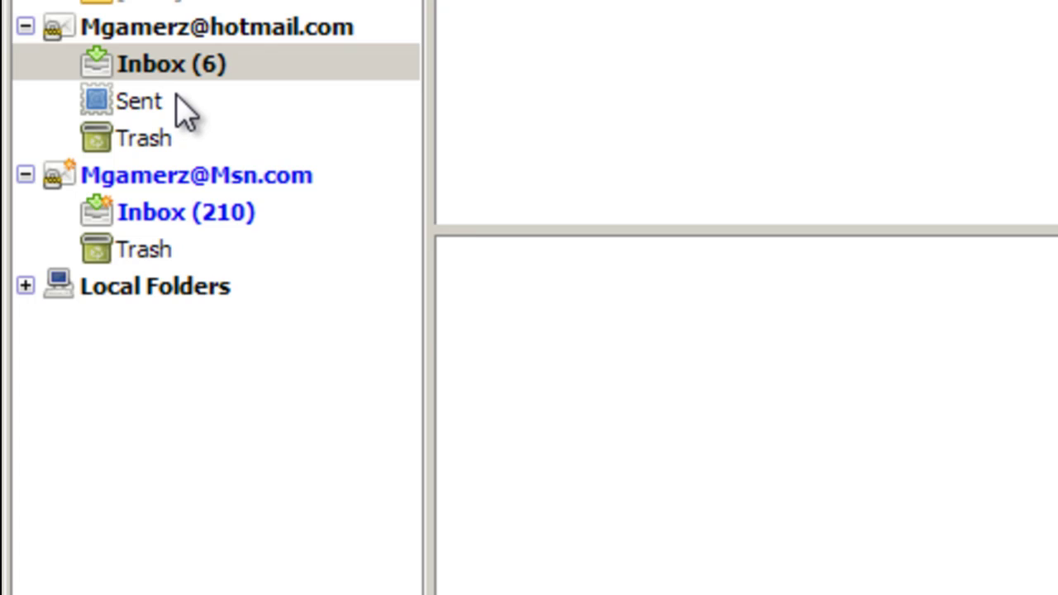
Mark all messages in the Hotmail account's inbox as read.
{"action": "right_click", "coordinate": [175, 91]}
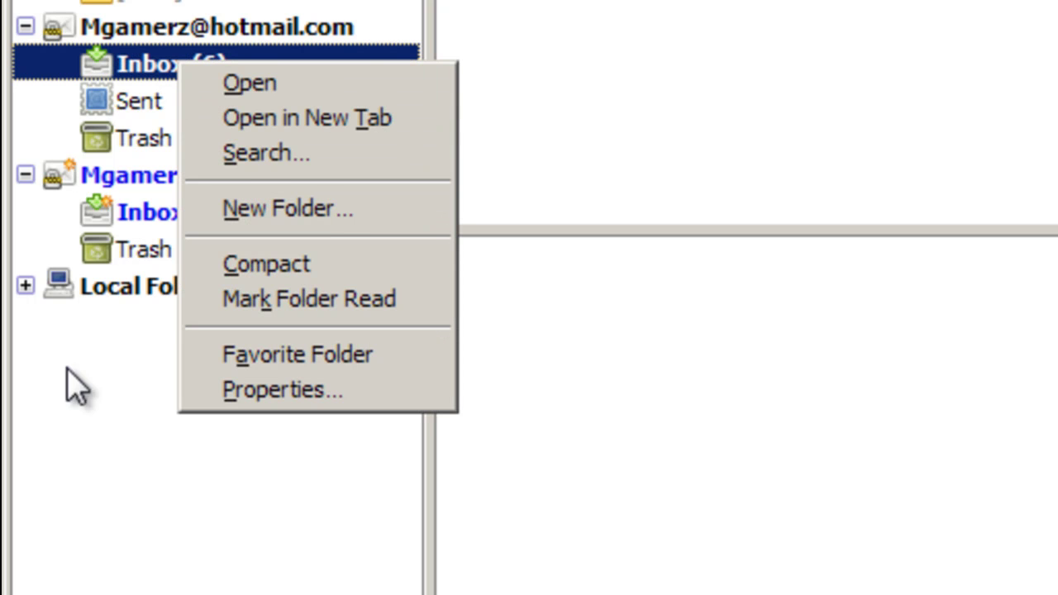
{"action": "key", "text": "Escape"}
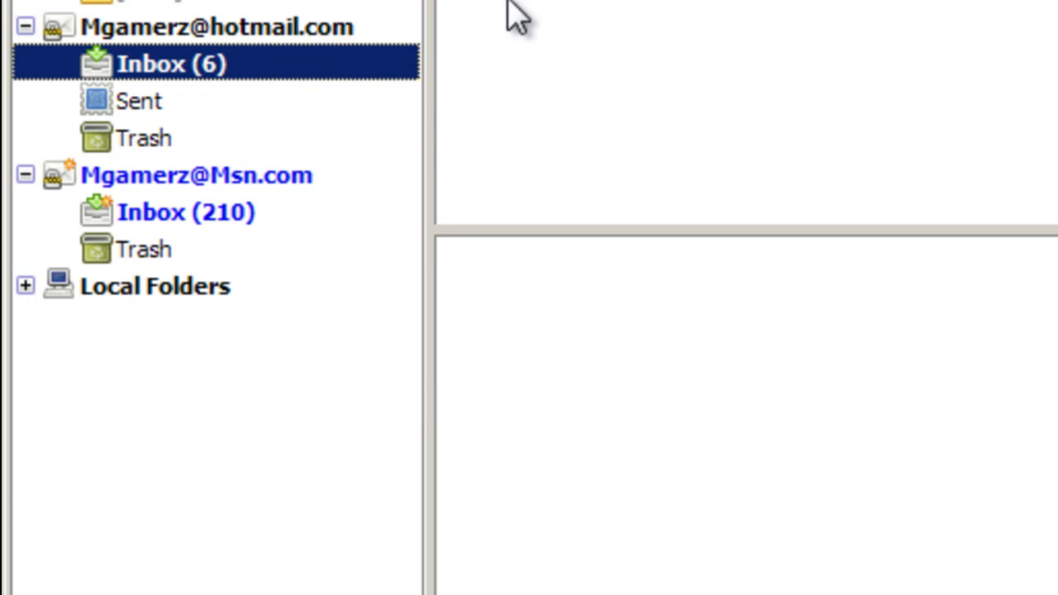
{"action": "right_click", "coordinate": [149, 77]}
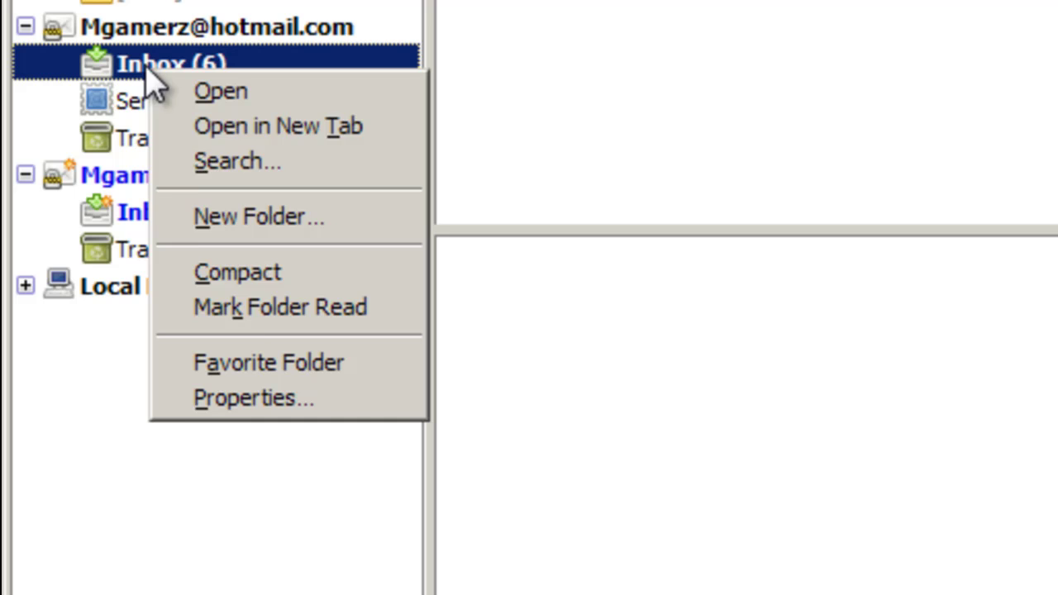
{"action": "left_click", "coordinate": [241, 319]}
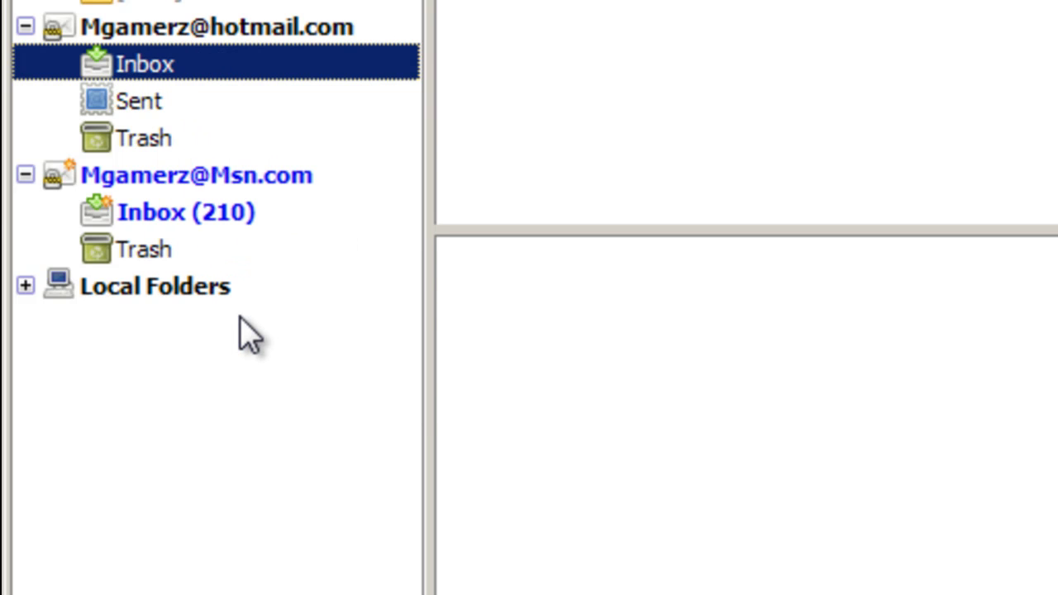
Try to mark the MSN account's inbox as read, and mark the mail folder shown in the message list as read.
{"action": "right_click", "coordinate": [217, 221]}
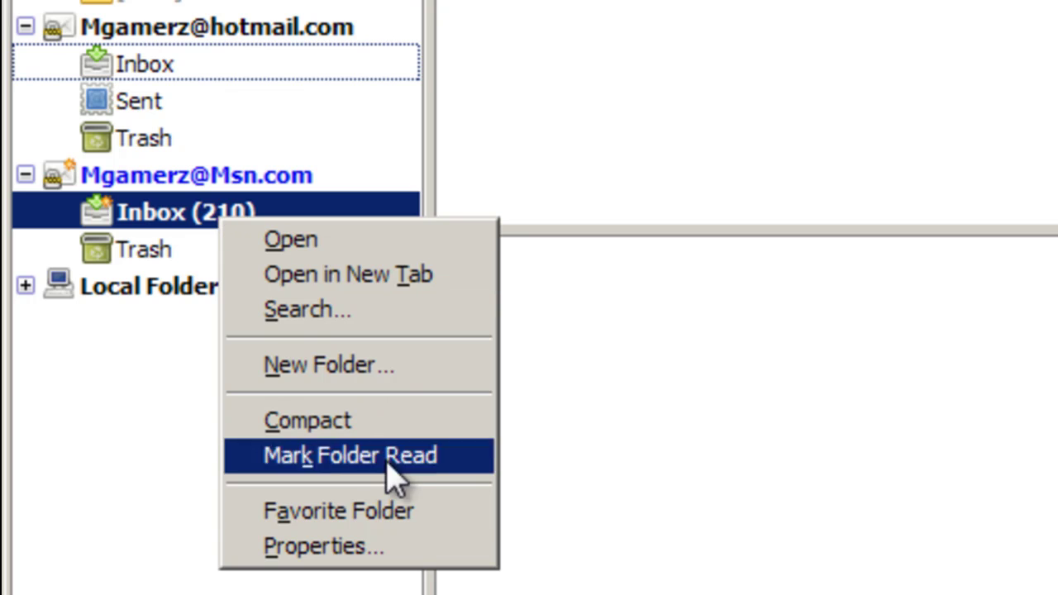
{"action": "left_click", "coordinate": [405, 512]}
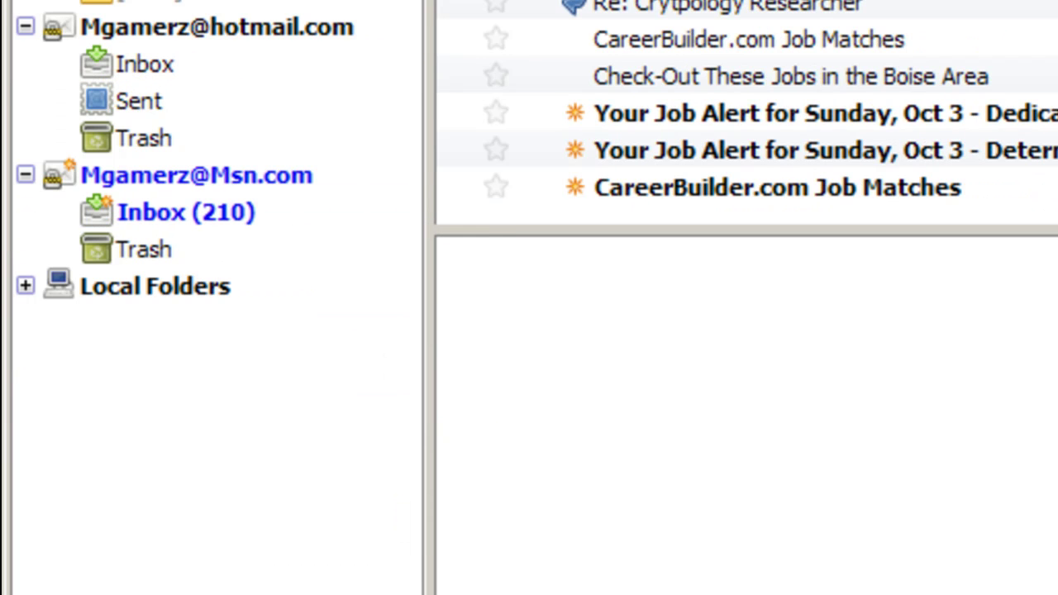
{"action": "key", "text": "shift+F10"}
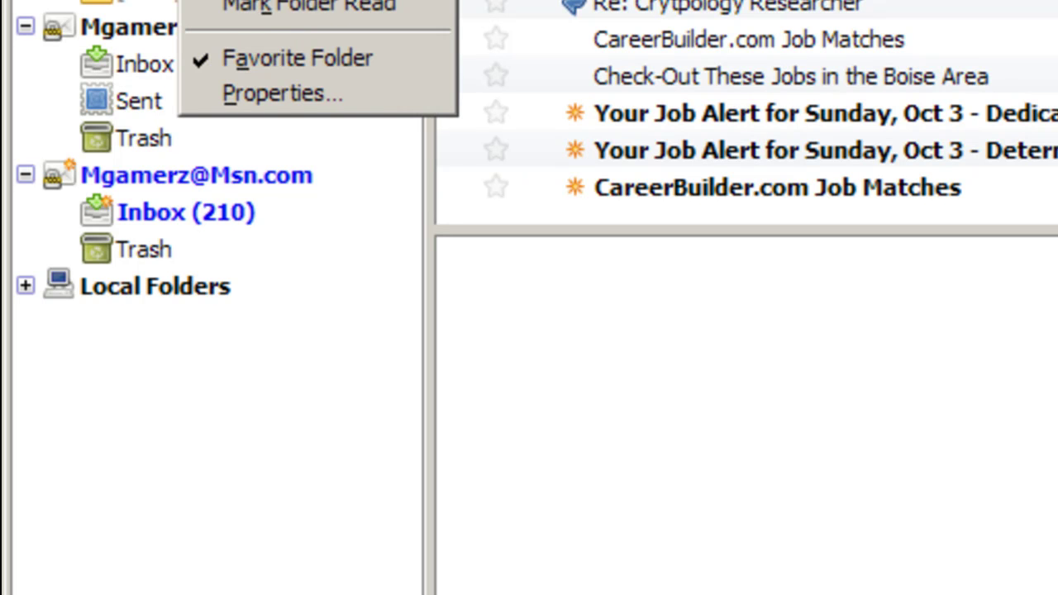
{"action": "left_click", "coordinate": [248, 11]}
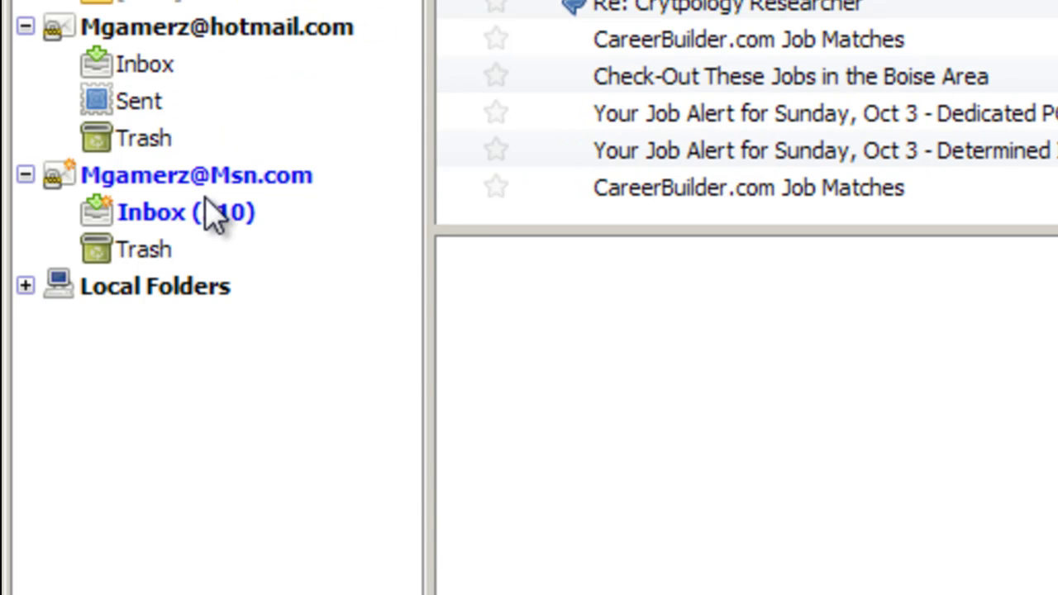
Mark the MSN account's inbox as read and check which folders Local Folders contains.
{"action": "left_click", "coordinate": [213, 217]}
{"action": "right_click", "coordinate": [213, 216]}
{"action": "left_click", "coordinate": [298, 443]}
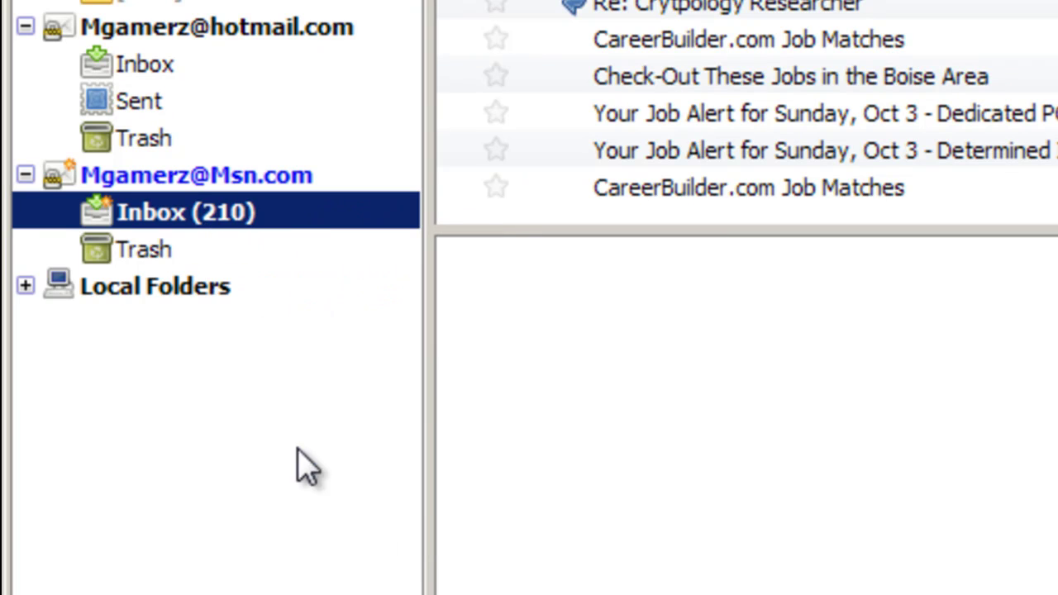
{"action": "right_click", "coordinate": [208, 217]}
{"action": "left_click", "coordinate": [295, 499]}
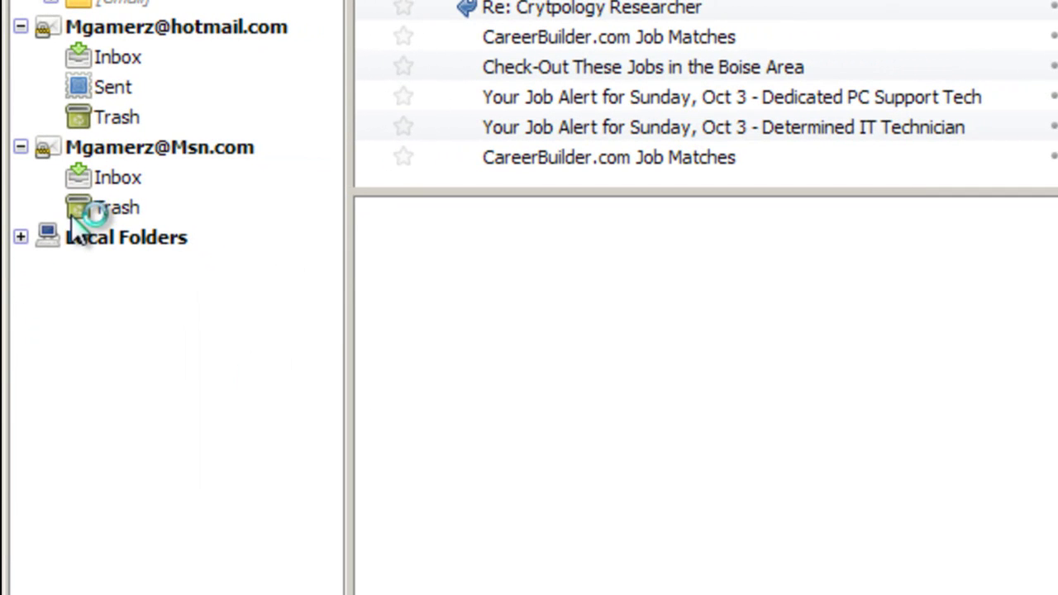
{"action": "left_click", "coordinate": [21, 238]}
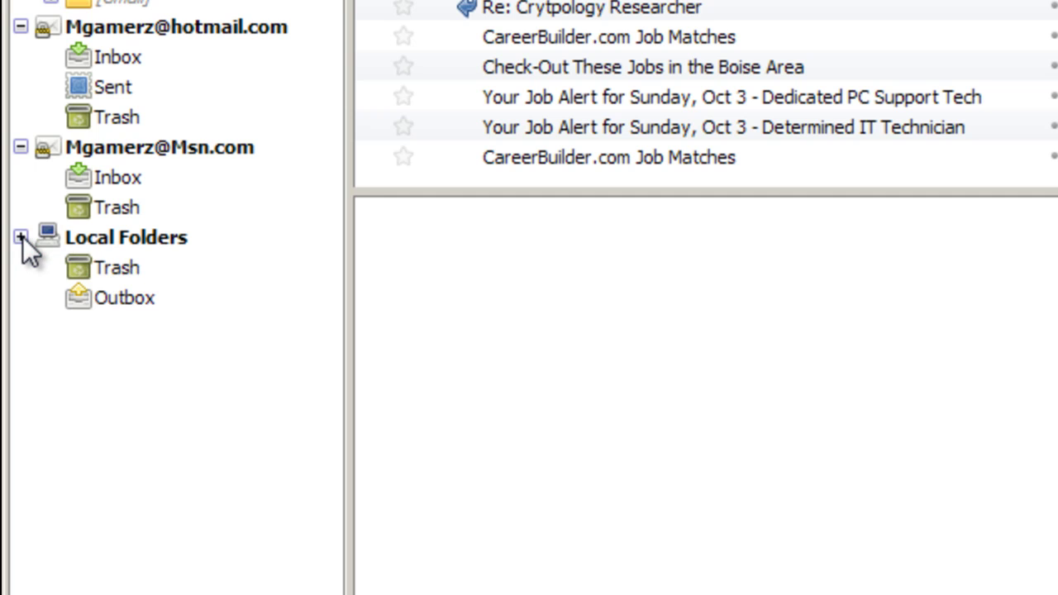
{"action": "left_click", "coordinate": [20, 238]}
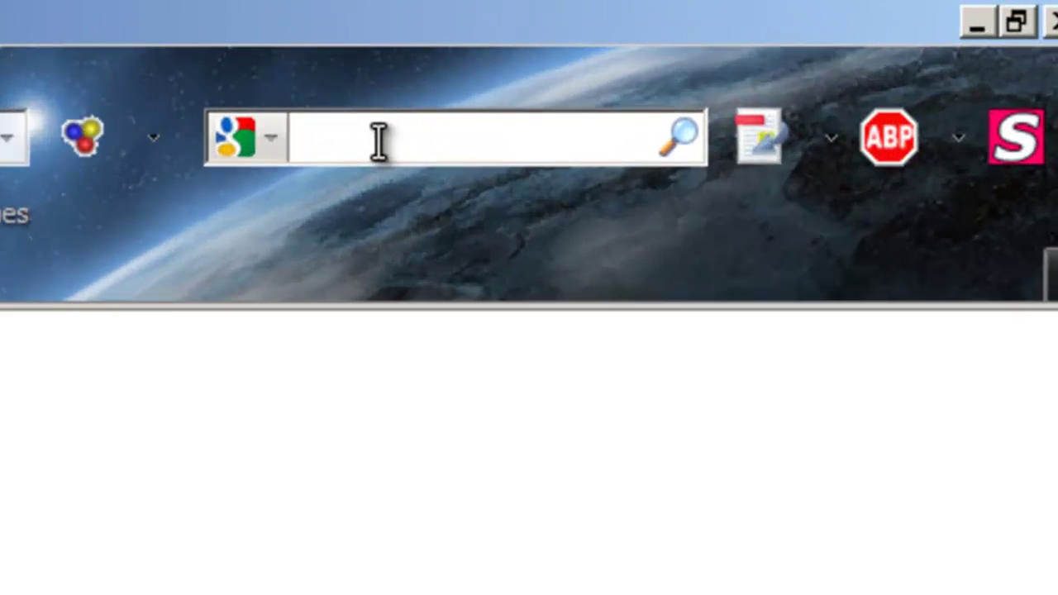
In Firefox, search Google for "zindus" and open the Thunderbird extension page from the results.
{"action": "left_click", "coordinate": [378, 140]}
{"action": "type", "text": "zin"}
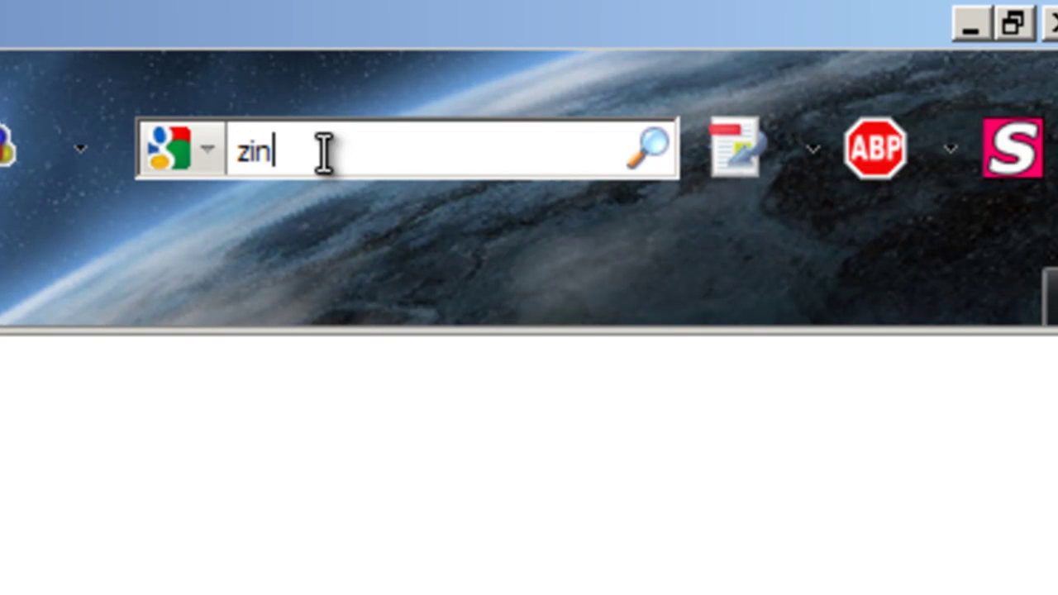
{"action": "type", "text": "dus"}
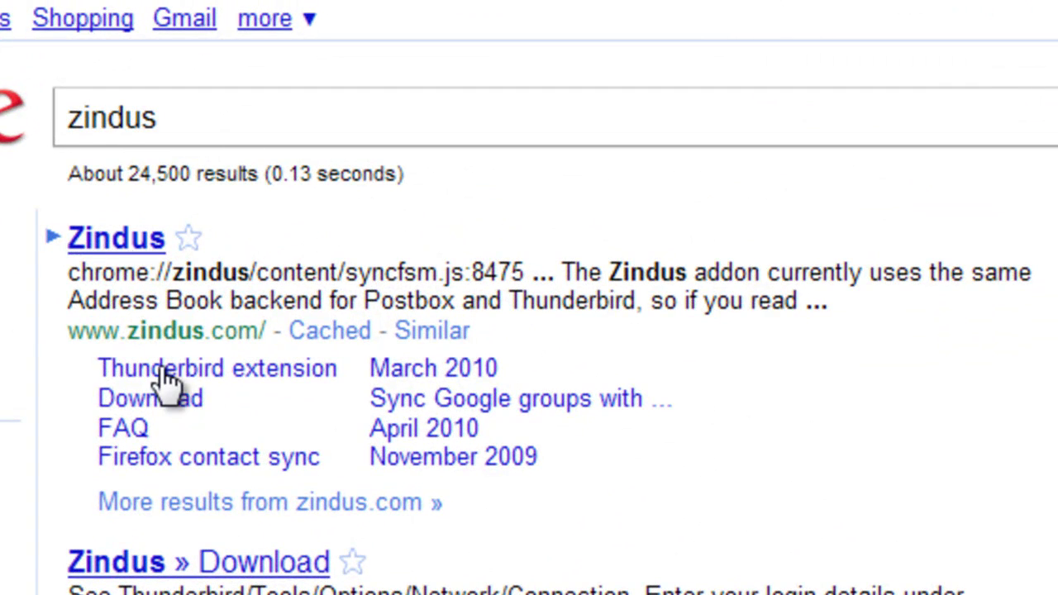
{"action": "left_click", "coordinate": [165, 372]}
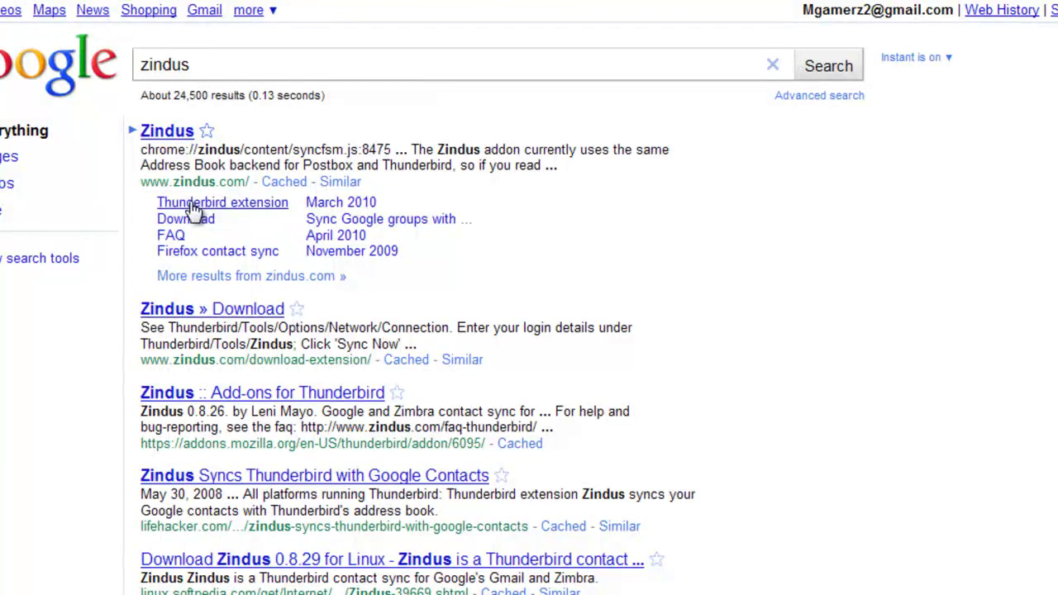
{"action": "left_click", "coordinate": [190, 206]}
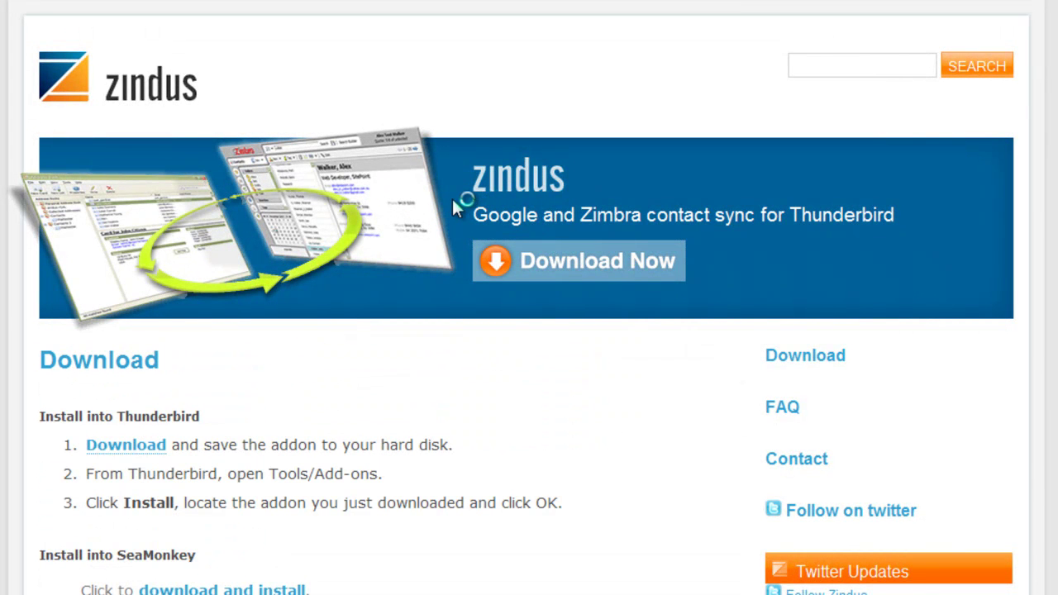
Download the Thunderbird add-on file zindus-0.8.28-tb+sm+pb+sb.xpi and save it to the Desktop.
{"action": "left_click", "coordinate": [126, 450]}
{"action": "left_click", "coordinate": [808, 534]}
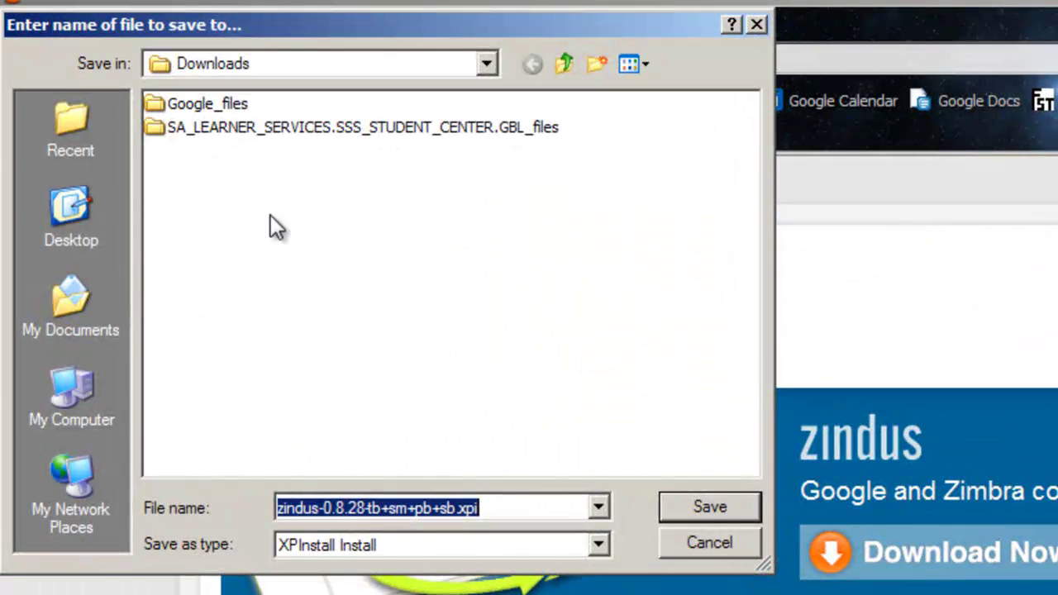
{"action": "left_click", "coordinate": [19, 189]}
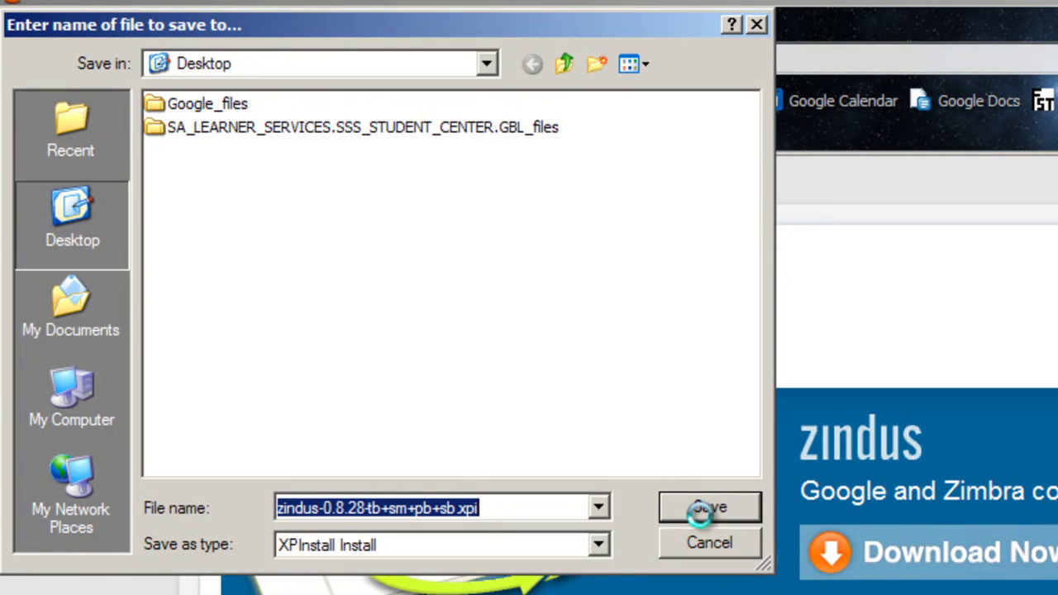
{"action": "left_click", "coordinate": [699, 507]}
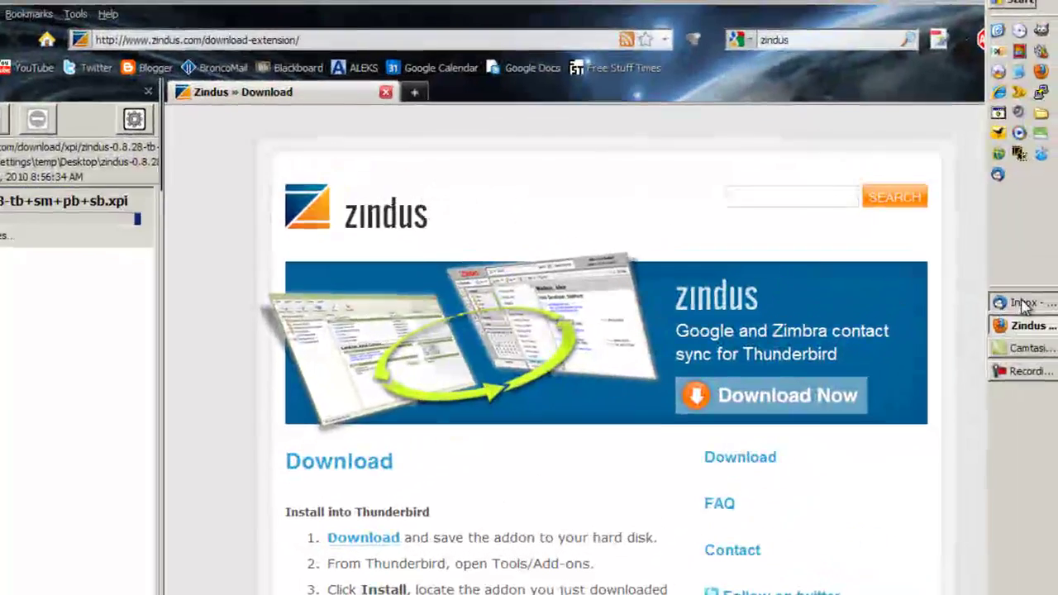
In Thunderbird, install the add-on from zindus-0.8.28-tb+sm+pb+sb.xpi on the Desktop and restart the program.
{"action": "left_click", "coordinate": [1024, 273]}
{"action": "left_click", "coordinate": [144, 132]}
{"action": "left_click", "coordinate": [281, 479]}
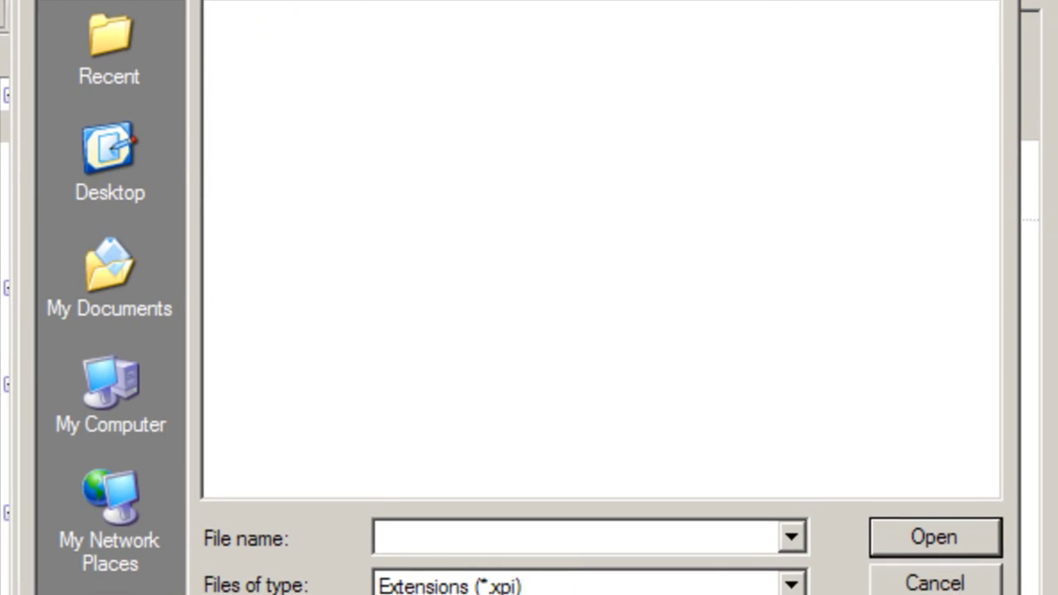
{"action": "left_click", "coordinate": [105, 219]}
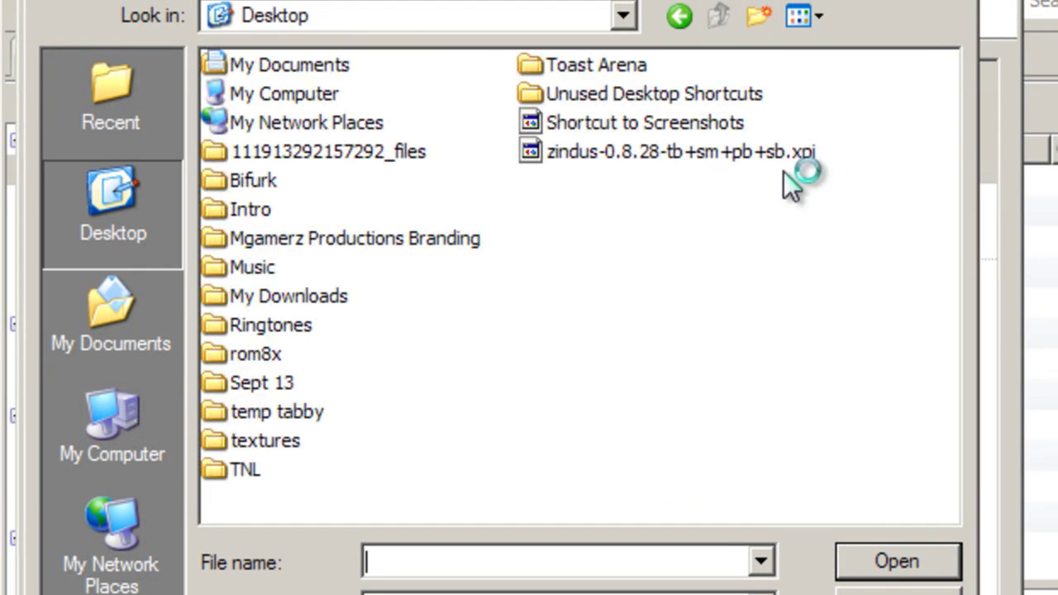
{"action": "left_click", "coordinate": [611, 157]}
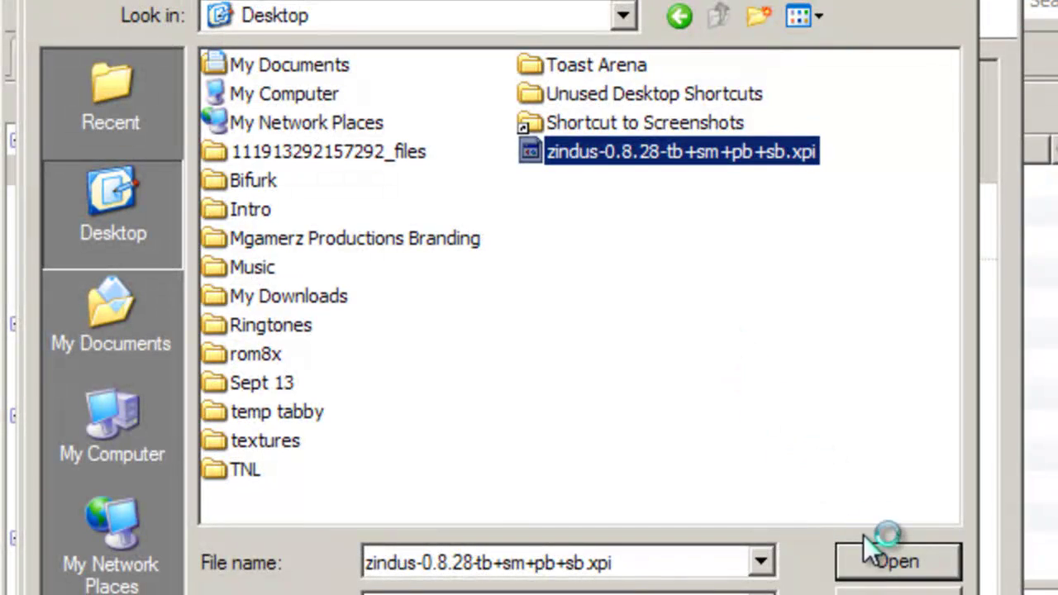
{"action": "left_click", "coordinate": [888, 557]}
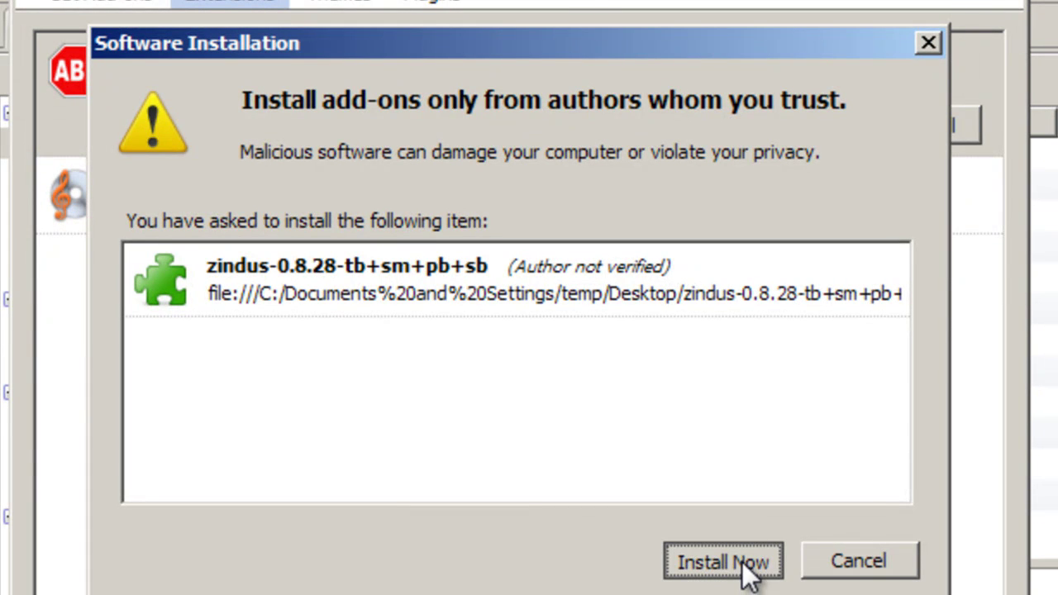
{"action": "left_click", "coordinate": [741, 557]}
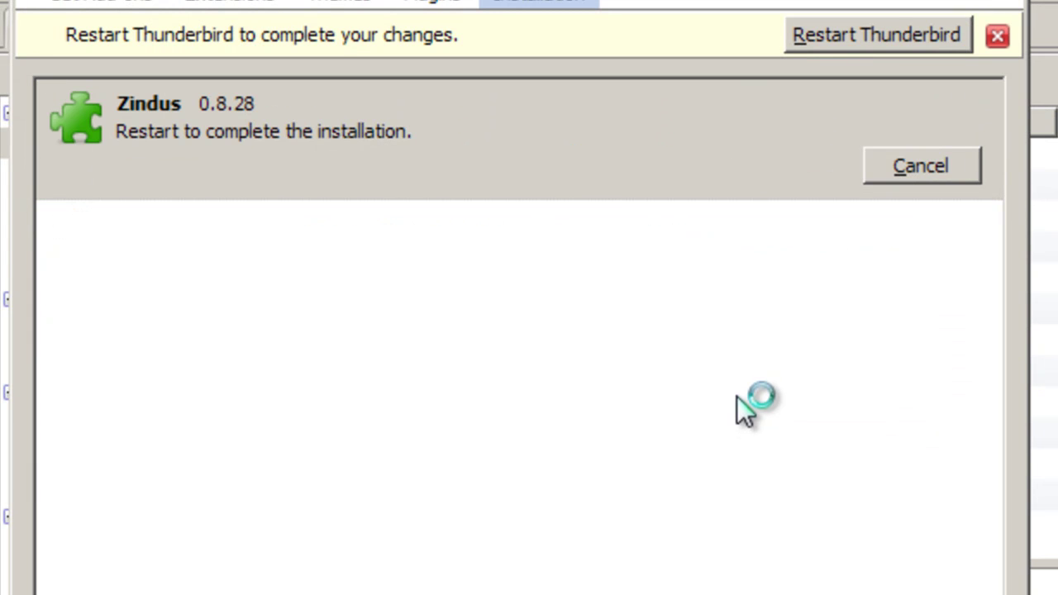
{"action": "left_click", "coordinate": [859, 47]}
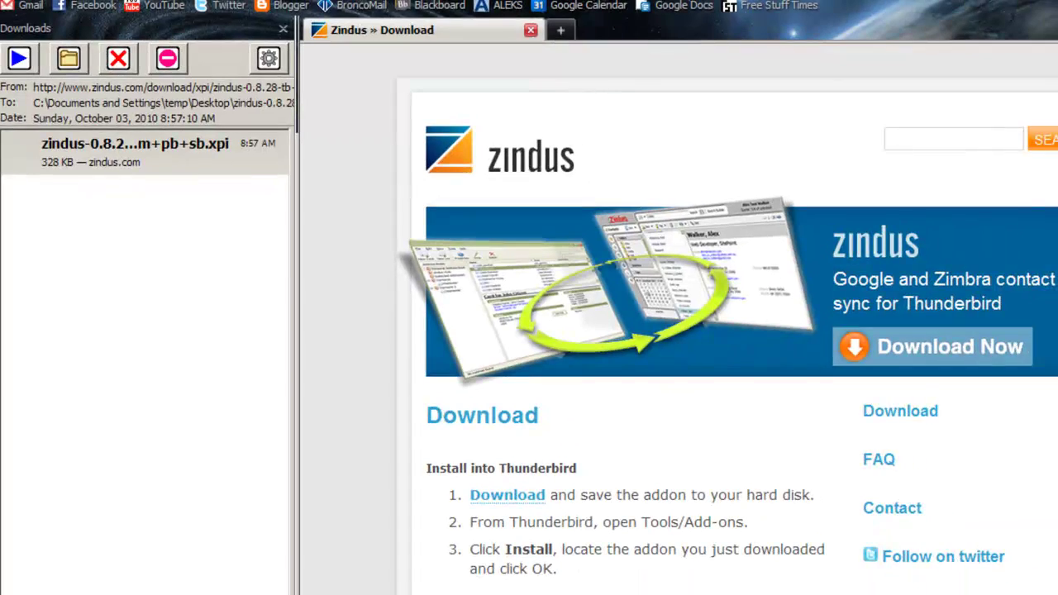
{"action": "left_click", "coordinate": [140, 153]}
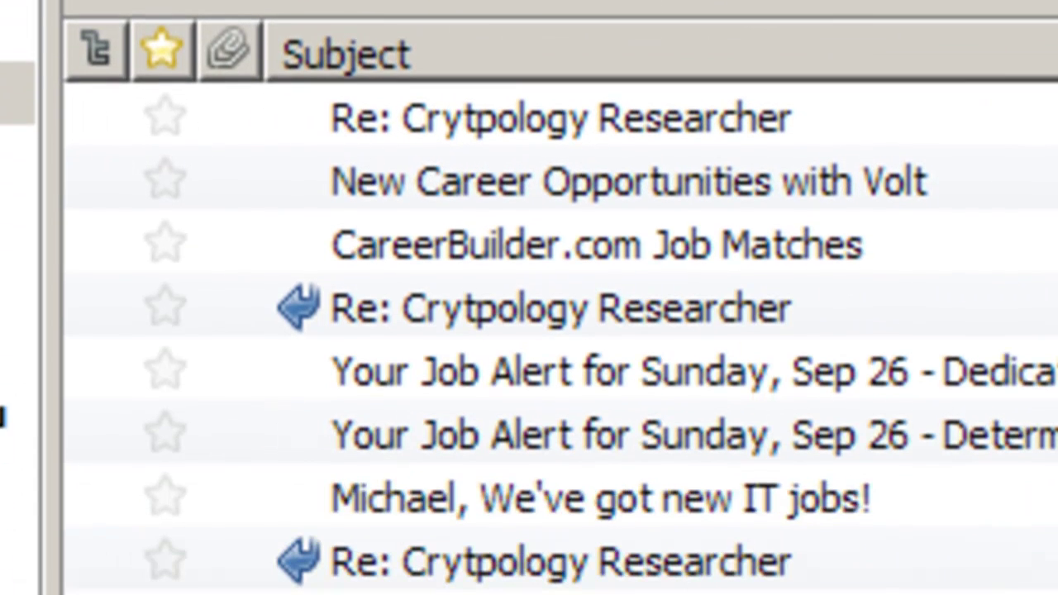
Set up a new Google sync account in Zindus with the account's e-mail address and password, and test the connection.
{"action": "key", "text": "alt+t"}
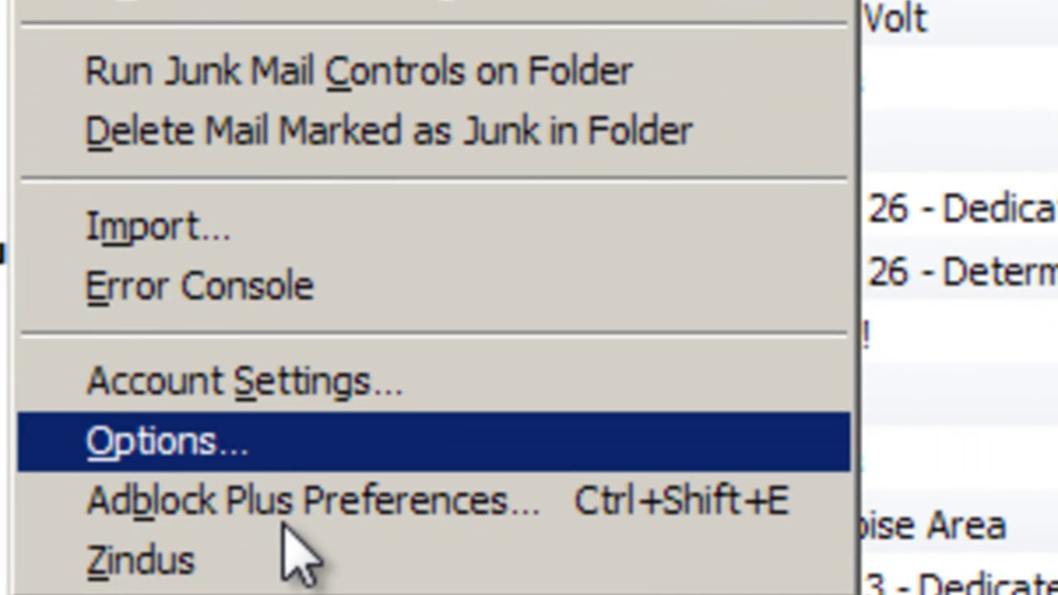
{"action": "left_click", "coordinate": [289, 579]}
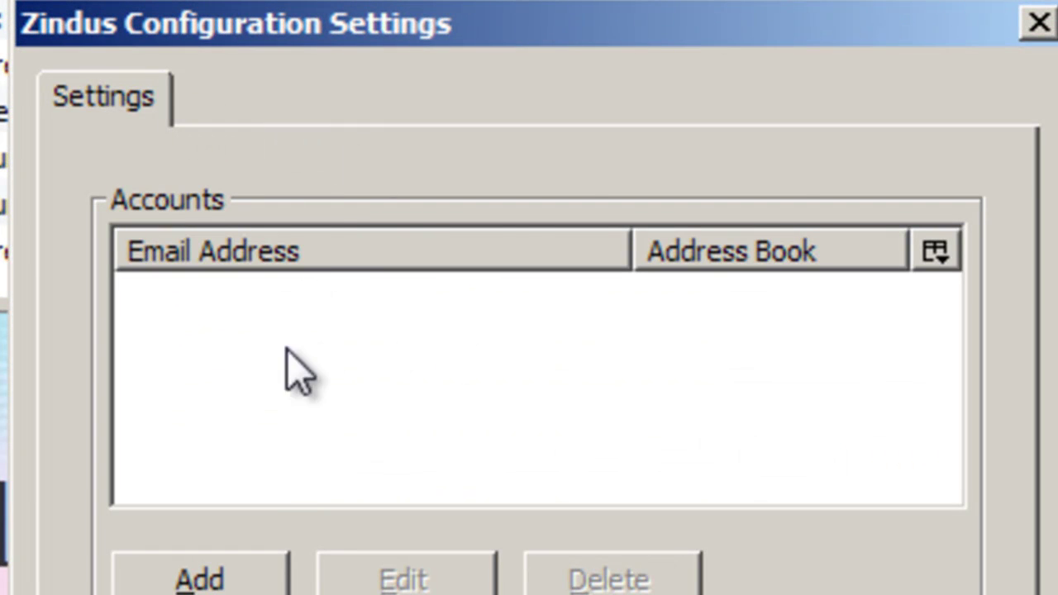
{"action": "left_click", "coordinate": [269, 578]}
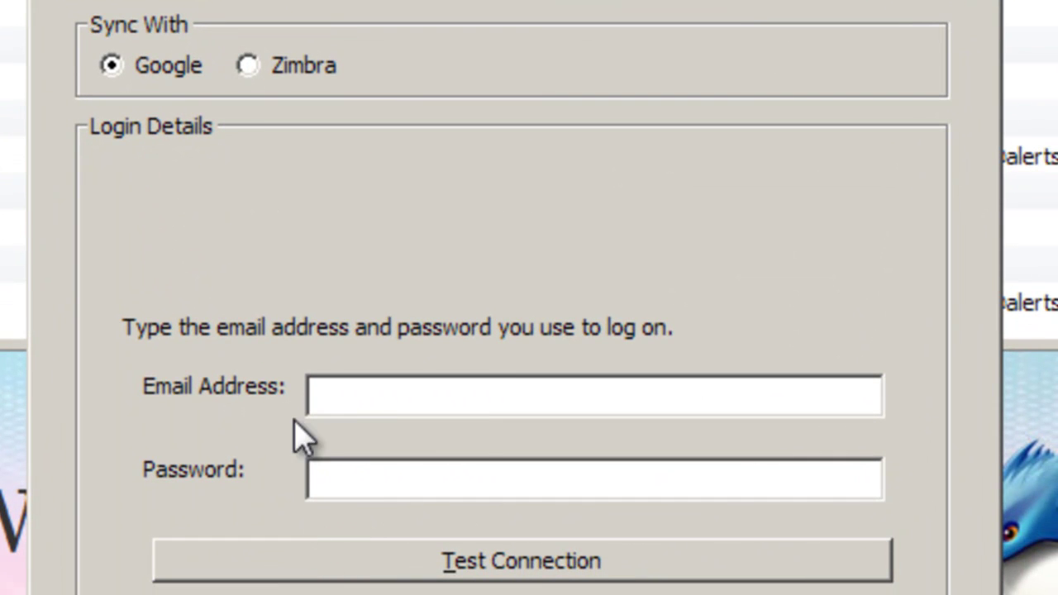
{"action": "left_click_drag", "start_coordinate": [248, 0], "coordinate": [1057, 0]}
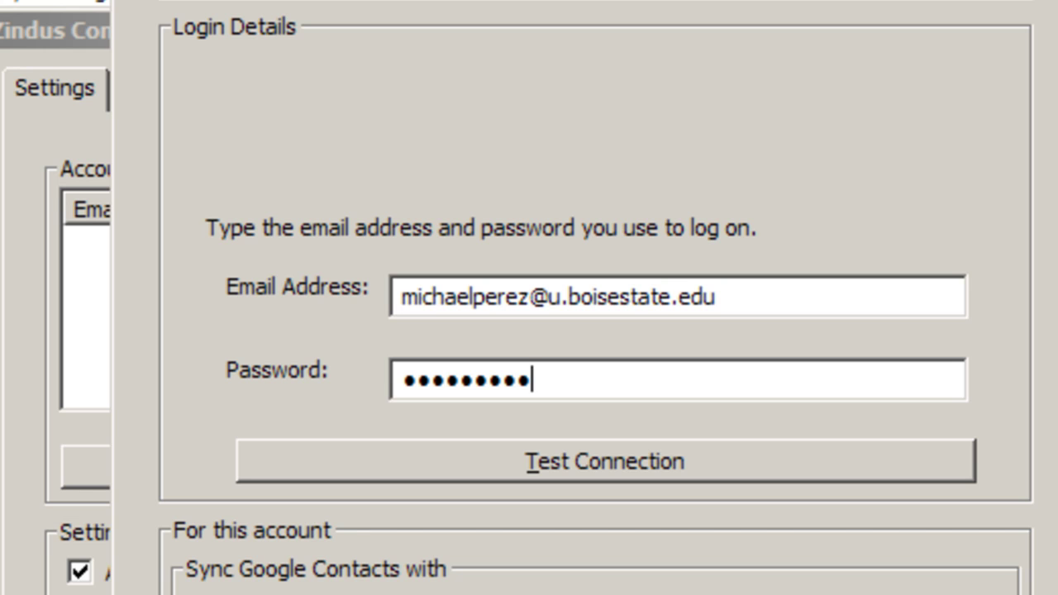
{"action": "left_click", "coordinate": [626, 467]}
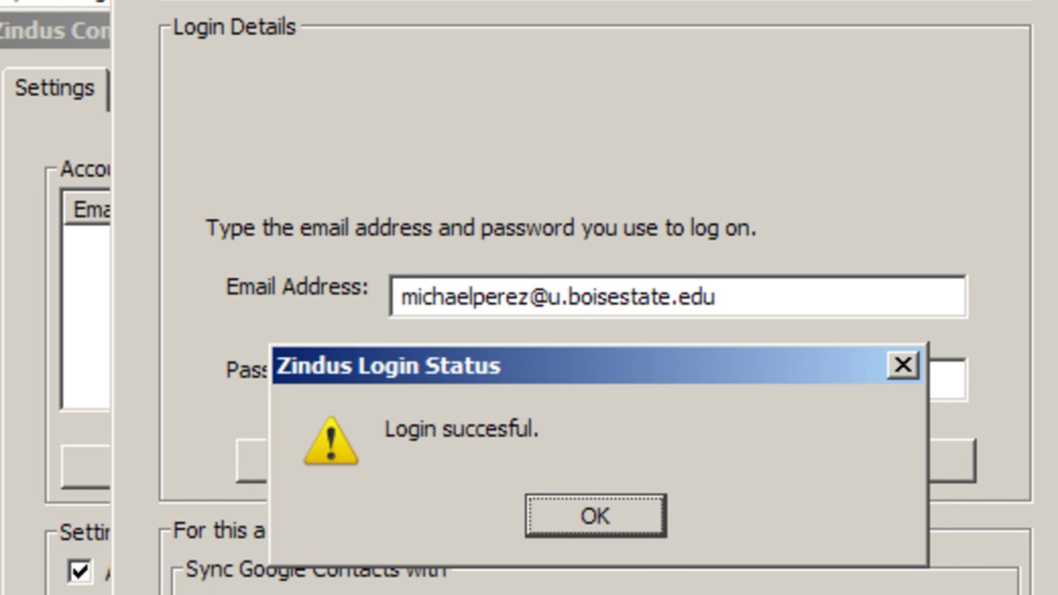
{"action": "left_click", "coordinate": [618, 526]}
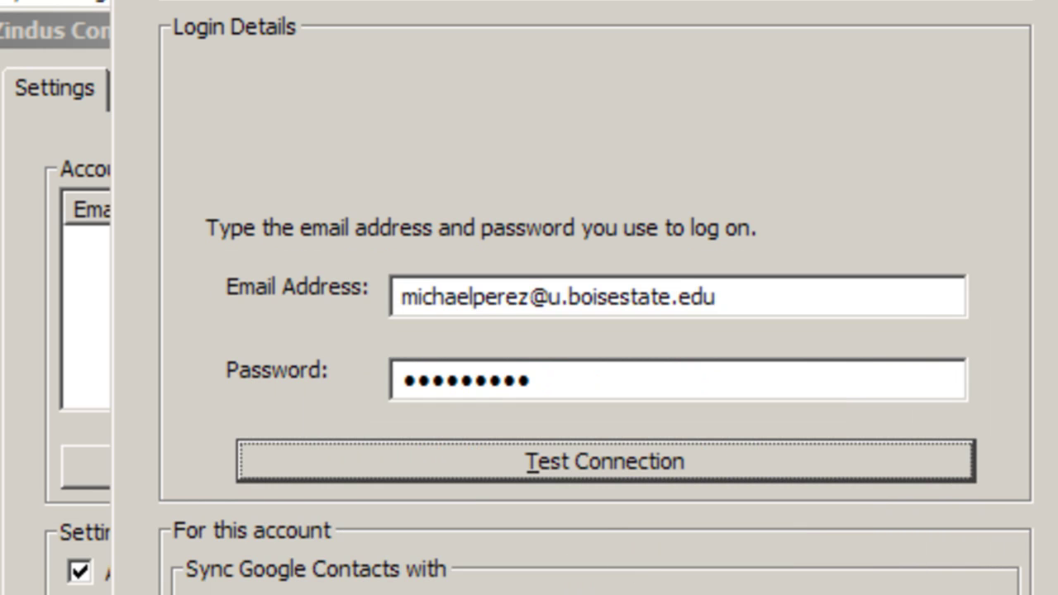
Test the Google account connection in Zindus and open the address book.
{"action": "key", "text": "Return"}
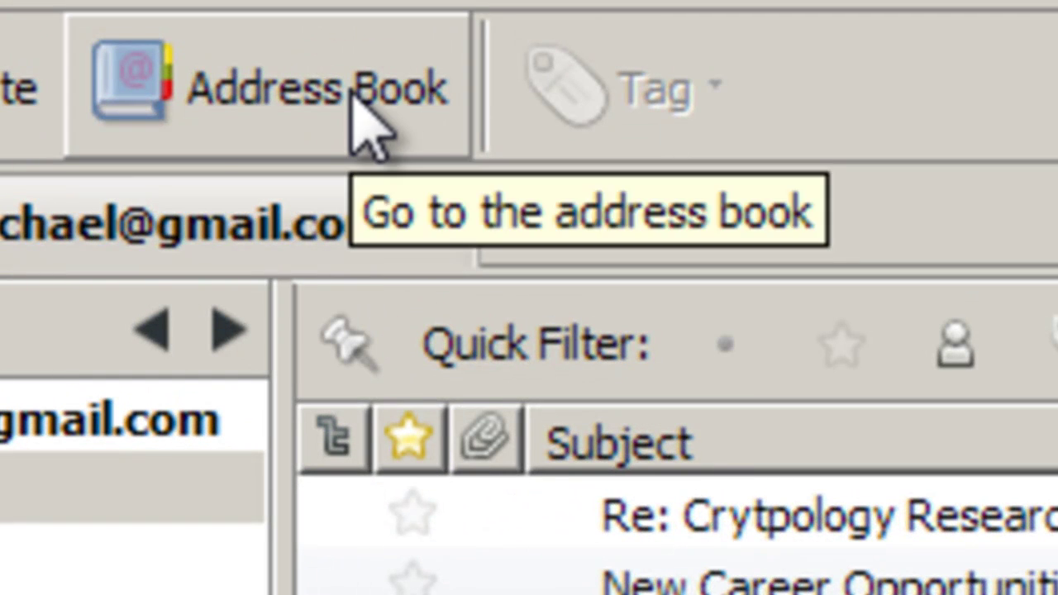
{"action": "left_click", "coordinate": [355, 95]}
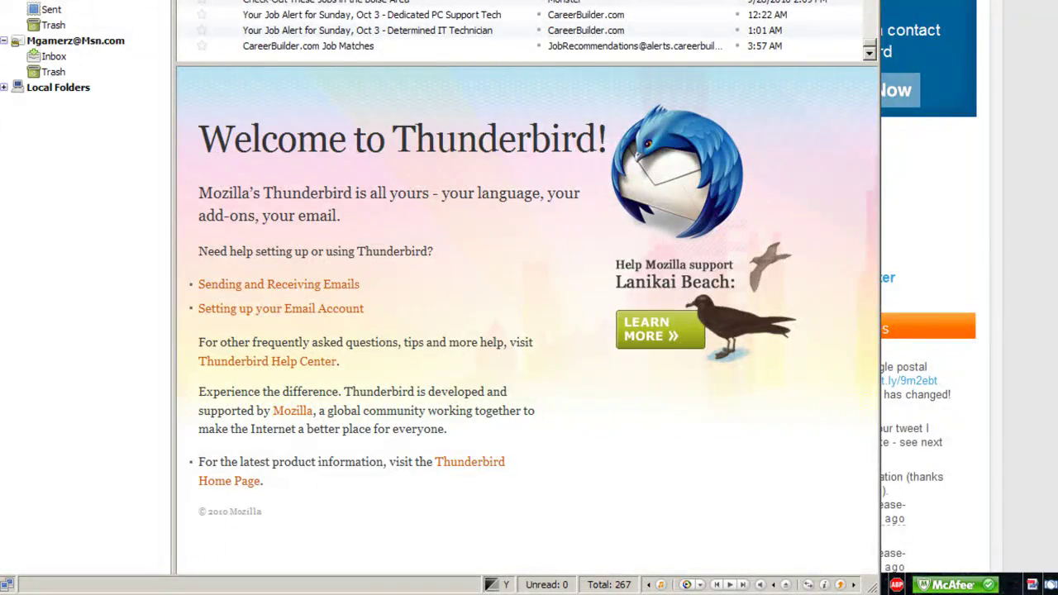
Bring up the installed themes in the add-on manager and open the online Thunderbird themes gallery in Firefox.
{"action": "left_click", "coordinate": [178, 0]}
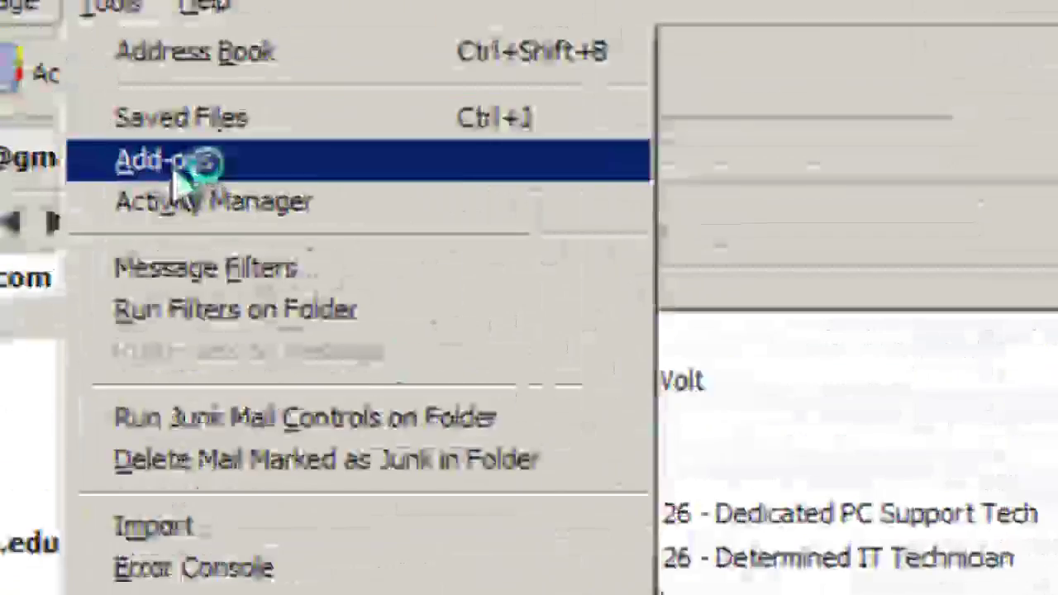
{"action": "left_click", "coordinate": [200, 0]}
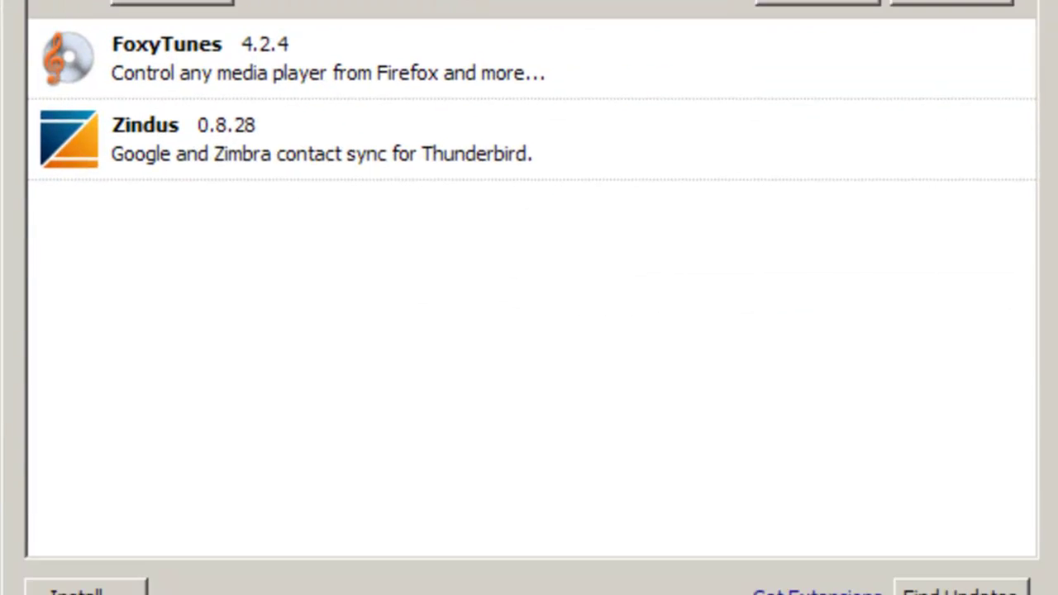
{"action": "left_click", "coordinate": [296, 91]}
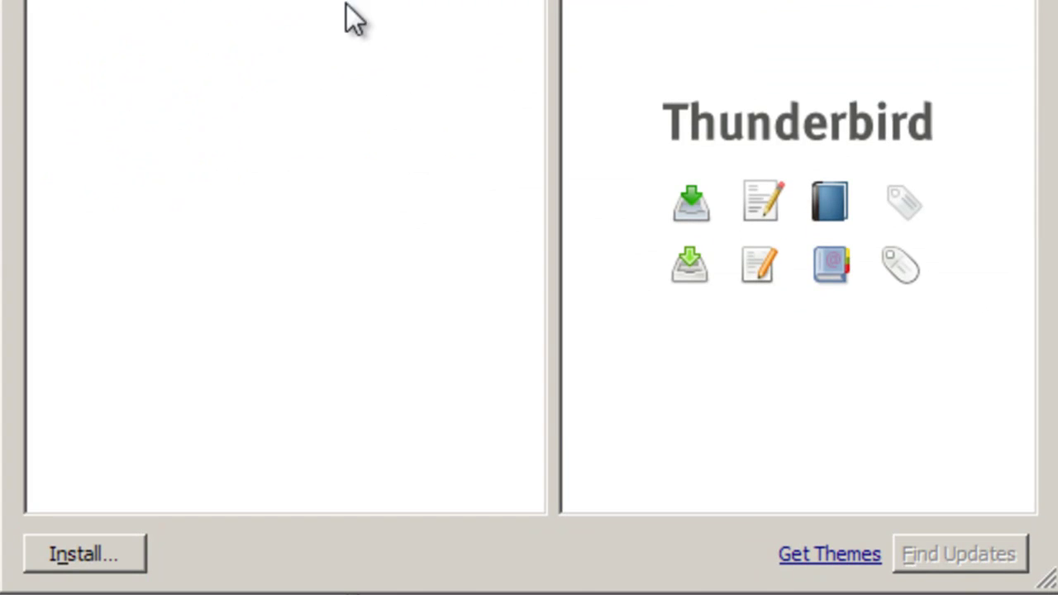
{"action": "left_click", "coordinate": [843, 577]}
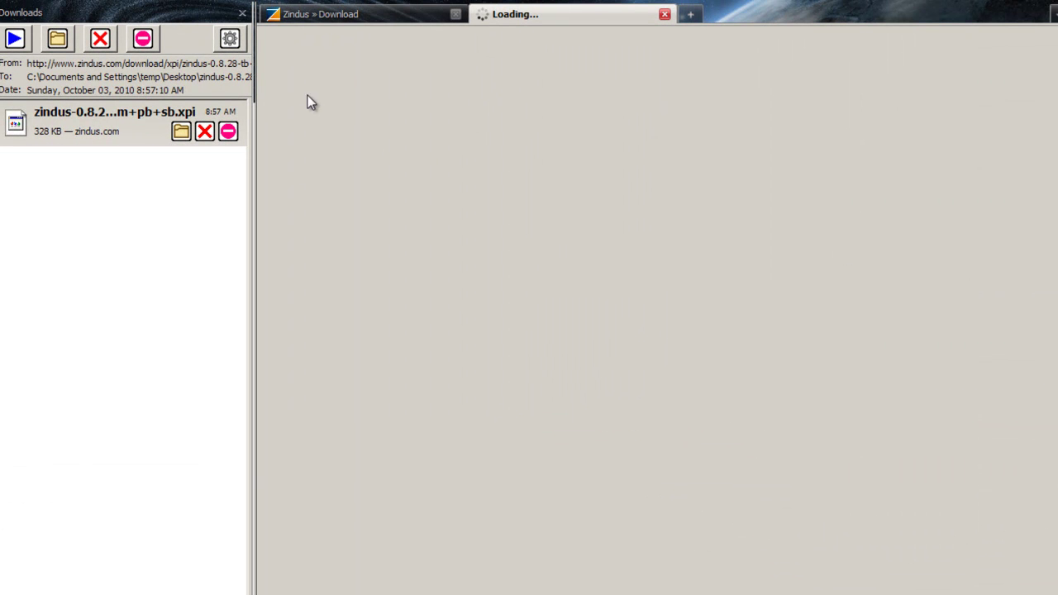
Delete the downloaded zindus-0.8.28-tb+sm+pb+sb.xpi file, remove it from the download list and close the downloads sidebar.
{"action": "left_click", "coordinate": [199, 132]}
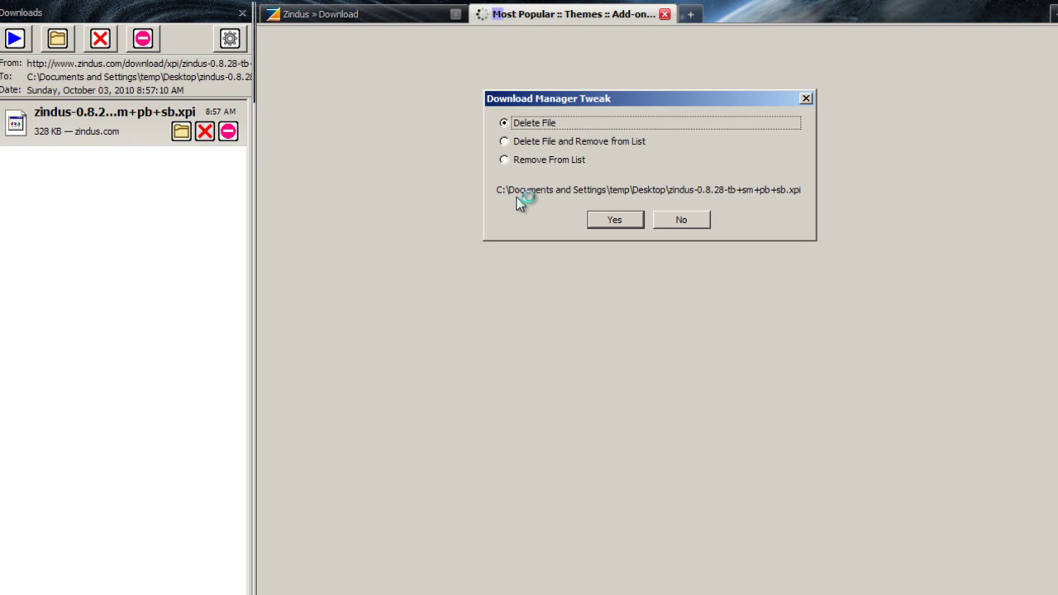
{"action": "left_click", "coordinate": [578, 141]}
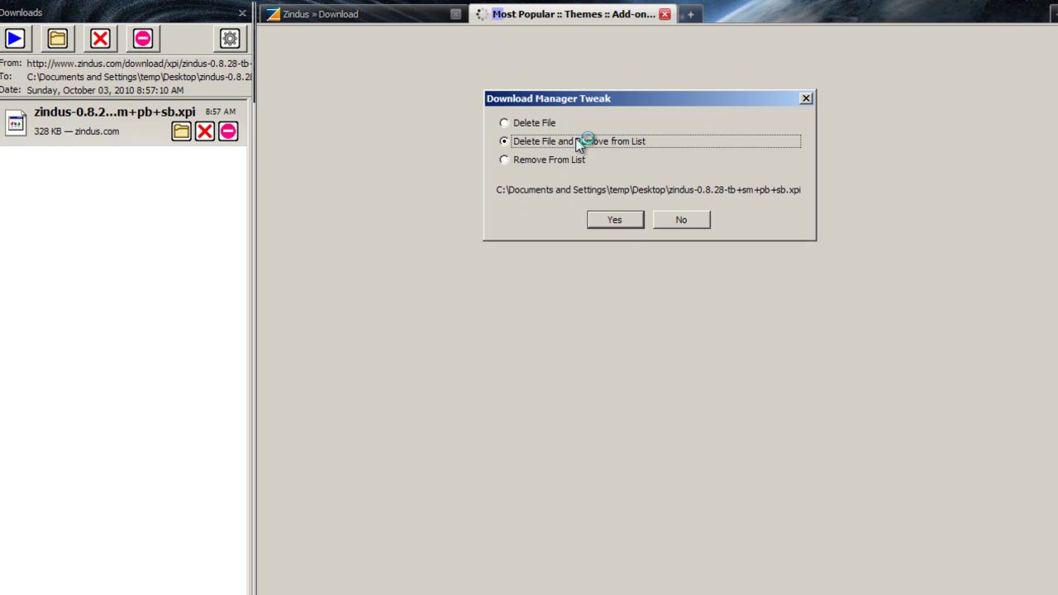
{"action": "left_click", "coordinate": [626, 222]}
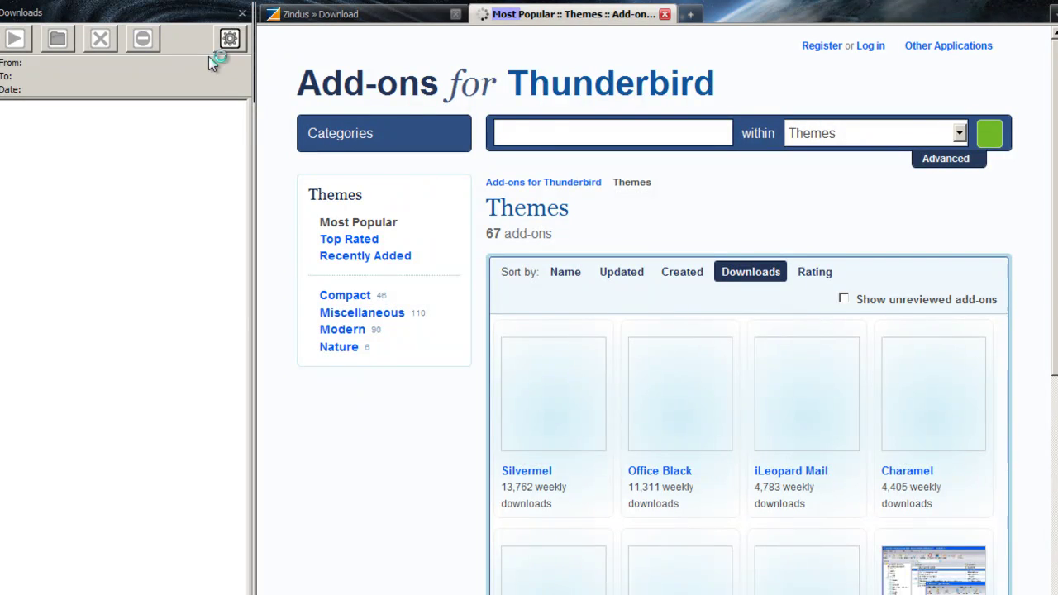
{"action": "left_click", "coordinate": [241, 14]}
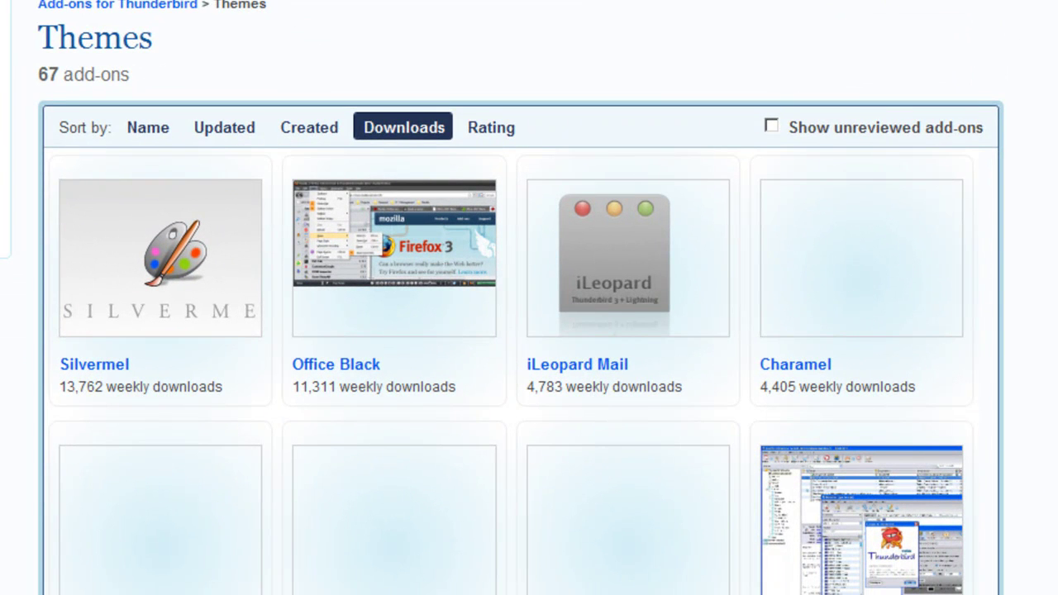
Browse the most-downloaded Thunderbird themes and compare their preview images.
{"action": "scroll", "coordinate": [529, 297], "scroll_direction": "down", "scroll_amount": 4}
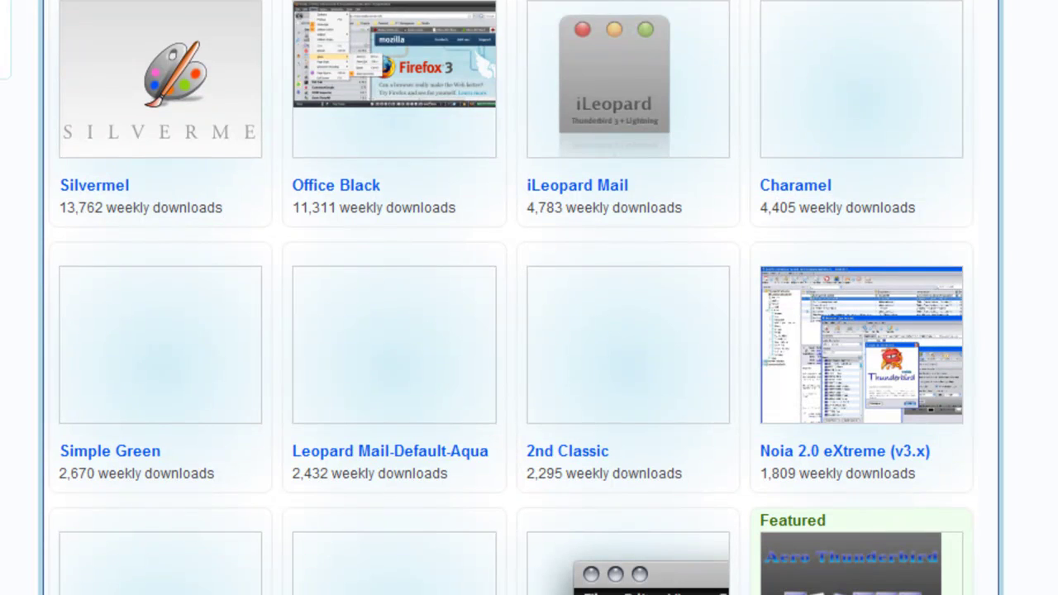
{"action": "scroll", "coordinate": [529, 297], "scroll_direction": "down", "scroll_amount": 1}
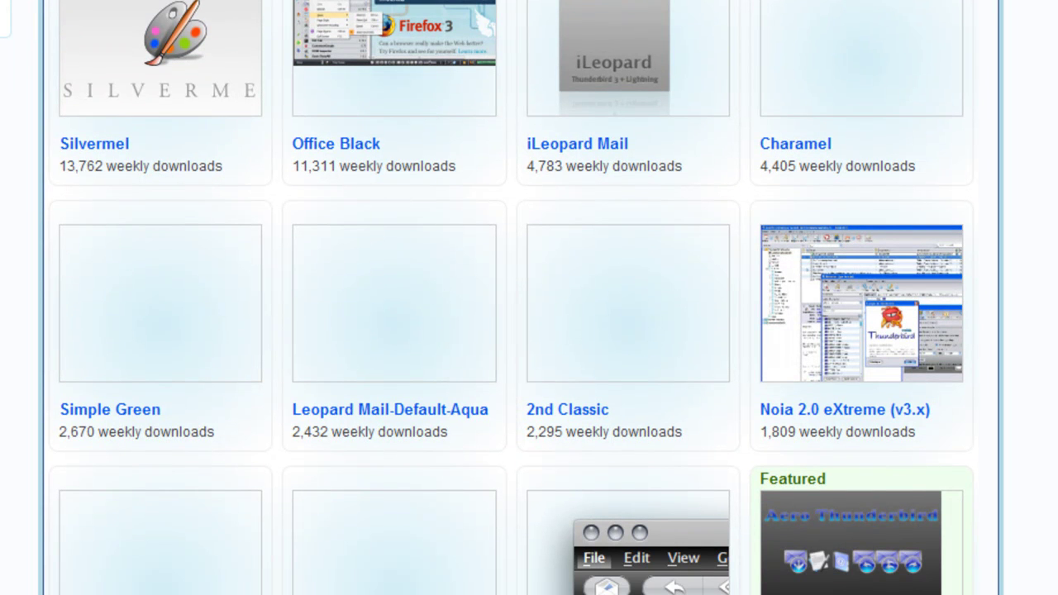
{"action": "scroll", "coordinate": [529, 298], "scroll_direction": "down", "scroll_amount": 1}
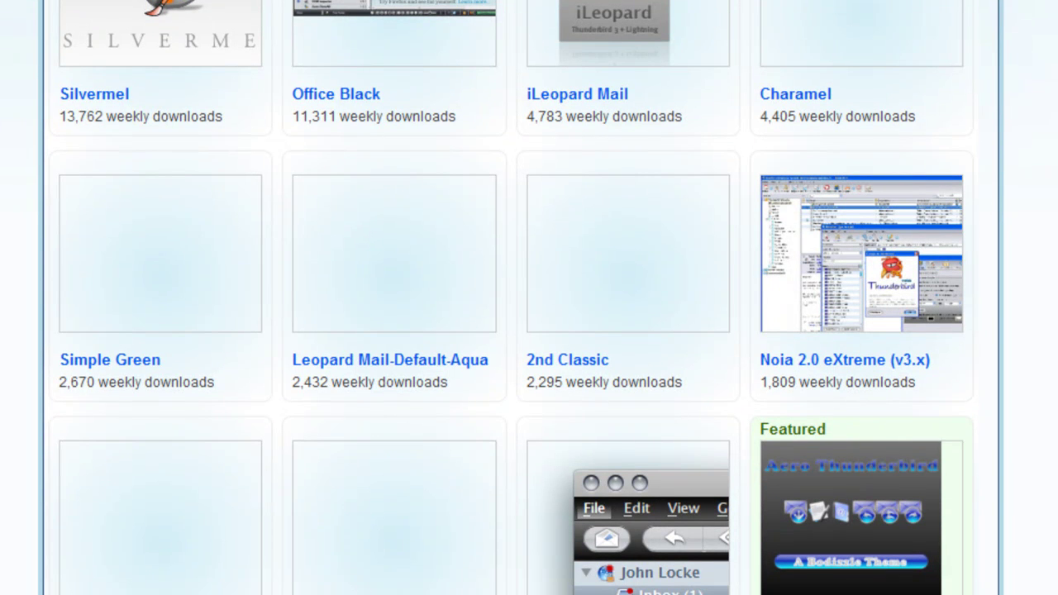
{"action": "scroll", "coordinate": [528, 298], "scroll_direction": "down", "scroll_amount": 1}
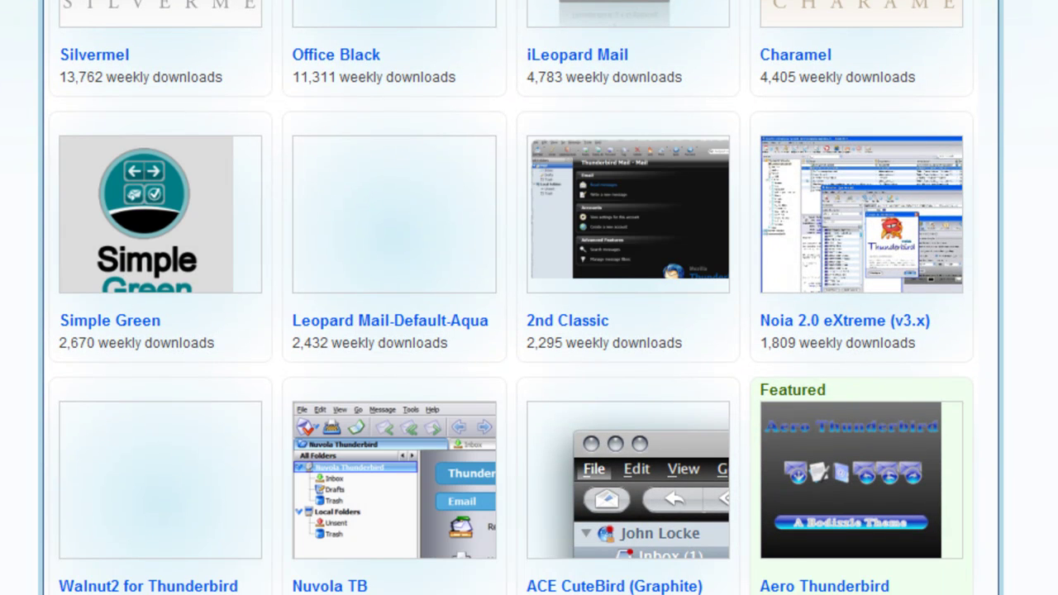
{"action": "scroll", "coordinate": [529, 297], "scroll_direction": "down", "scroll_amount": 1}
{"action": "scroll", "coordinate": [529, 297], "scroll_direction": "down", "scroll_amount": 2}
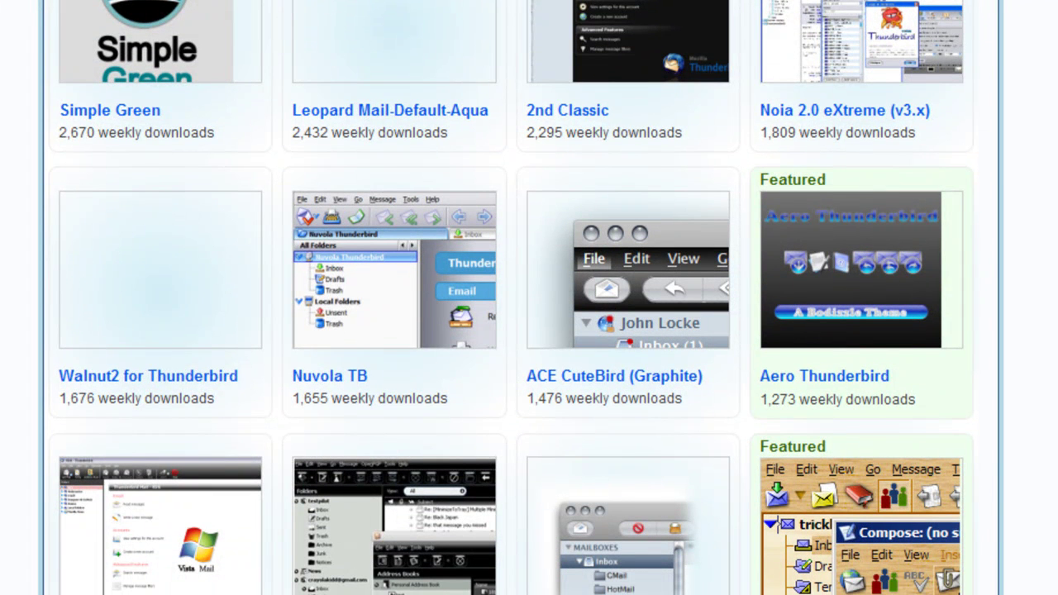
{"action": "scroll", "coordinate": [529, 298], "scroll_direction": "down", "scroll_amount": 1}
{"action": "scroll", "coordinate": [529, 298], "scroll_direction": "down", "scroll_amount": 1}
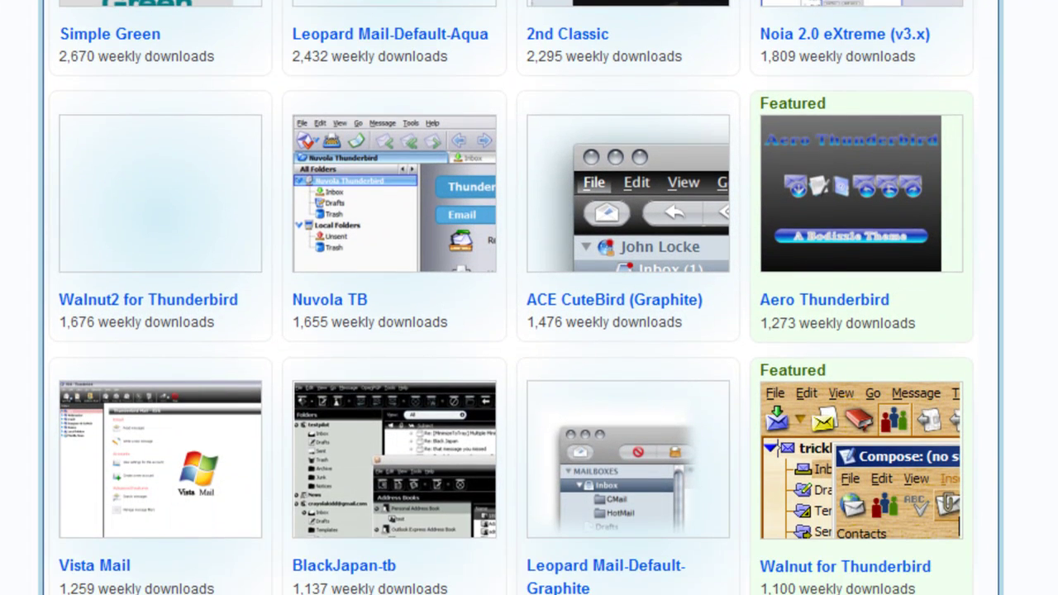
{"action": "scroll", "coordinate": [529, 298], "scroll_direction": "down", "scroll_amount": 2}
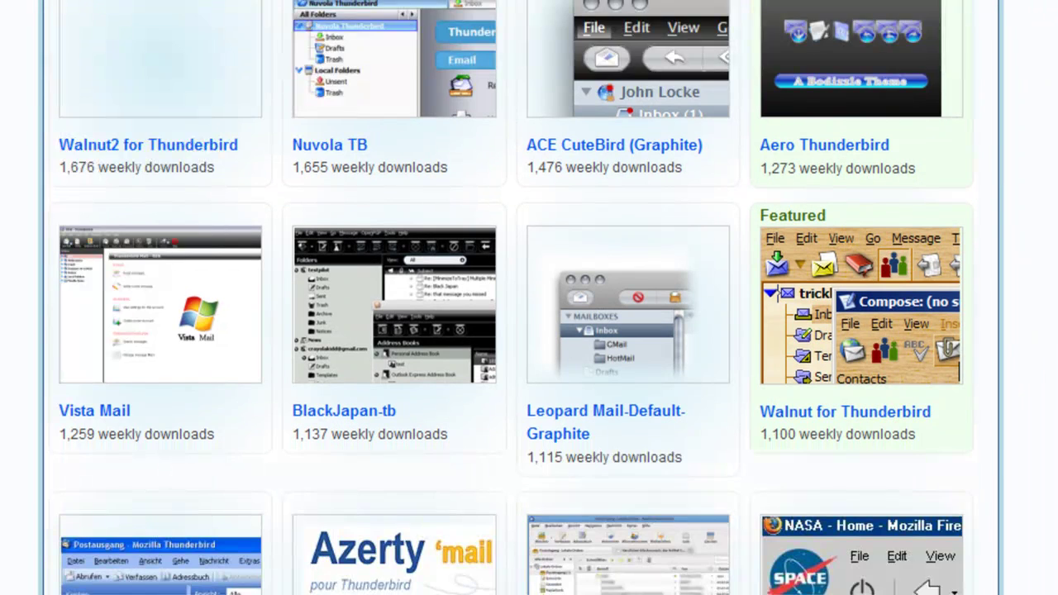
{"action": "scroll", "coordinate": [1055, 269], "scroll_direction": "down", "scroll_amount": 2}
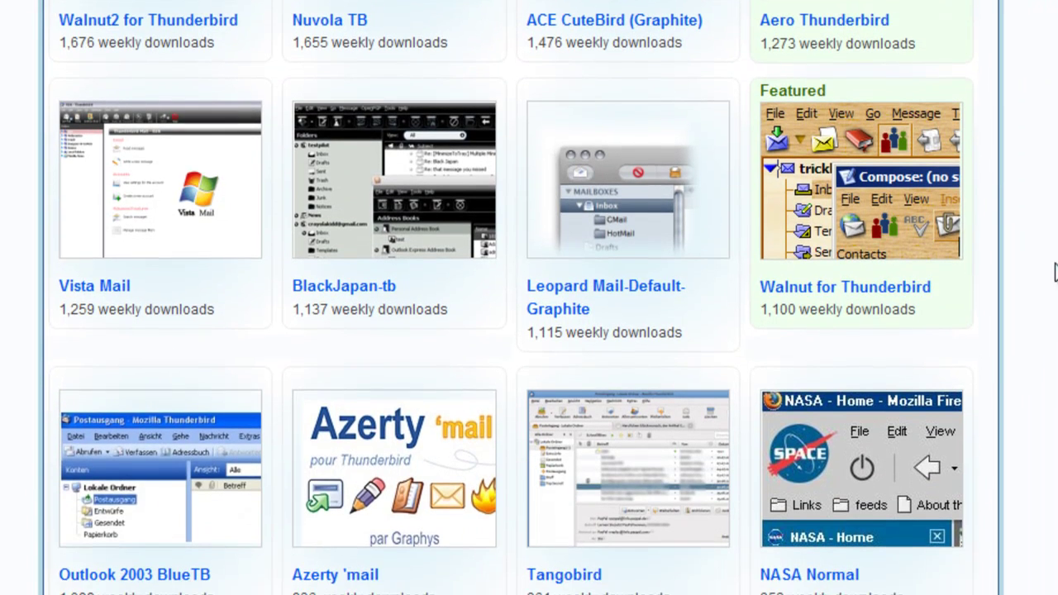
{"action": "scroll", "coordinate": [1055, 270], "scroll_direction": "up", "scroll_amount": 5}
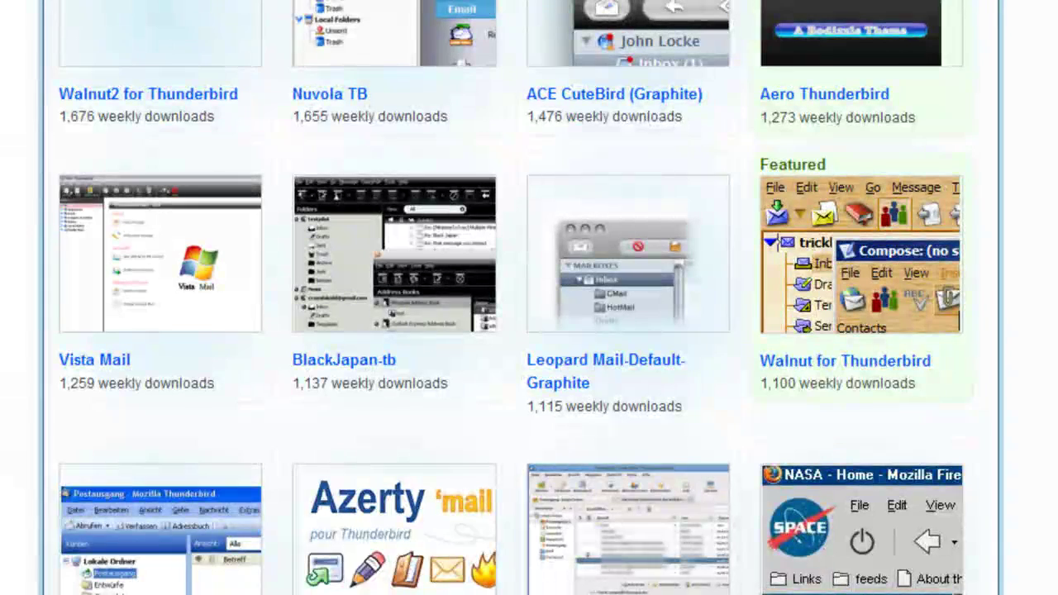
{"action": "scroll", "coordinate": [529, 297], "scroll_direction": "up", "scroll_amount": 2}
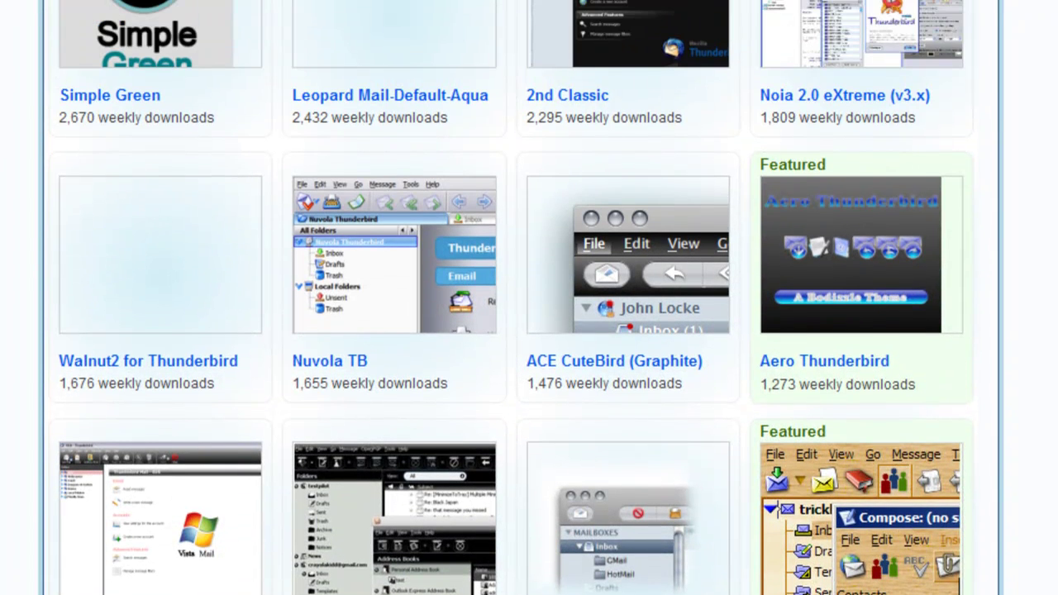
{"action": "scroll", "coordinate": [1053, 59], "scroll_direction": "up", "scroll_amount": 3}
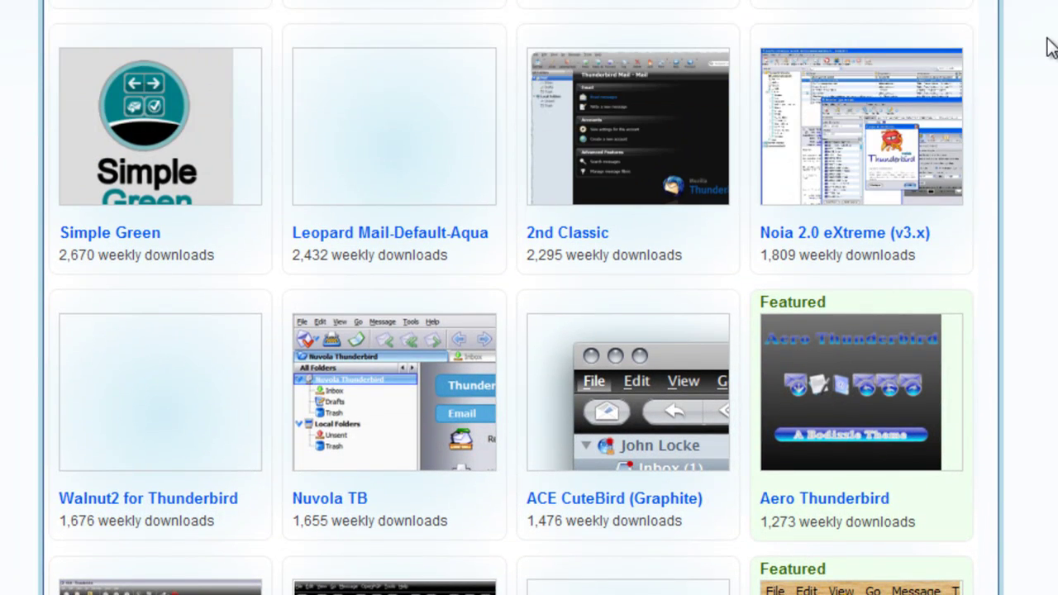
{"action": "scroll", "coordinate": [1047, 91], "scroll_direction": "up", "scroll_amount": 1}
{"action": "scroll", "coordinate": [1044, 91], "scroll_direction": "down", "scroll_amount": 2}
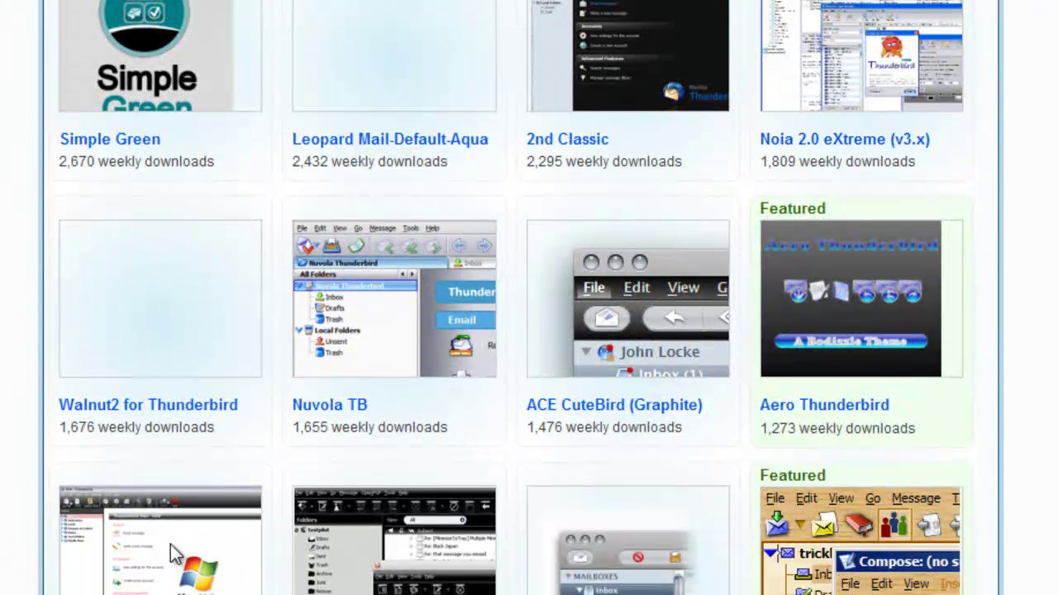
{"action": "left_click", "coordinate": [120, 555]}
{"action": "scroll", "coordinate": [98, 329], "scroll_direction": "up", "scroll_amount": 3}
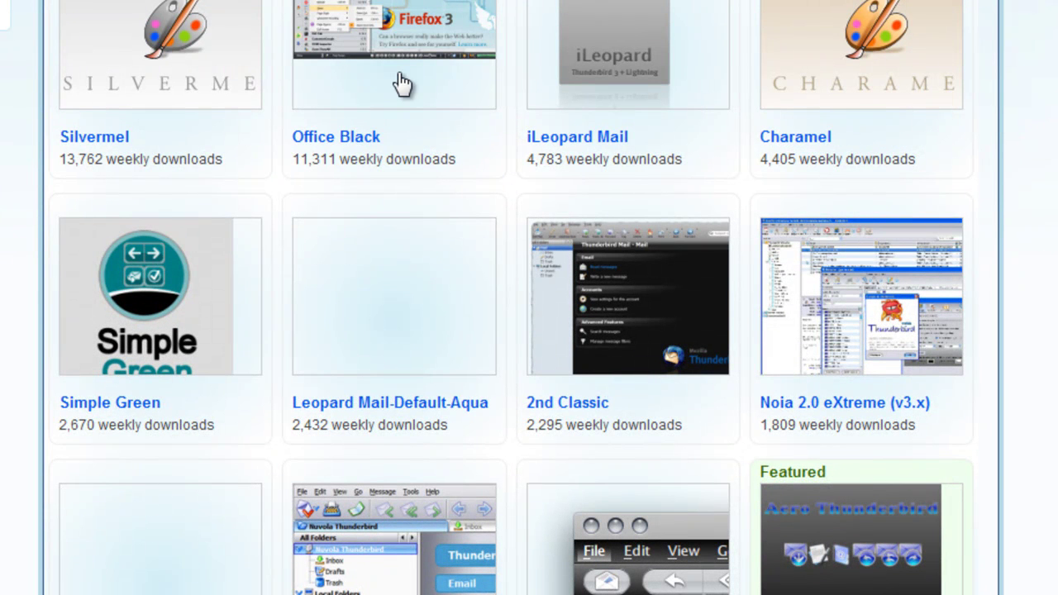
Open the Office Black theme's page and download office_black-1.5.5-fx+tb.jar, saving the file.
{"action": "left_click", "coordinate": [313, 81]}
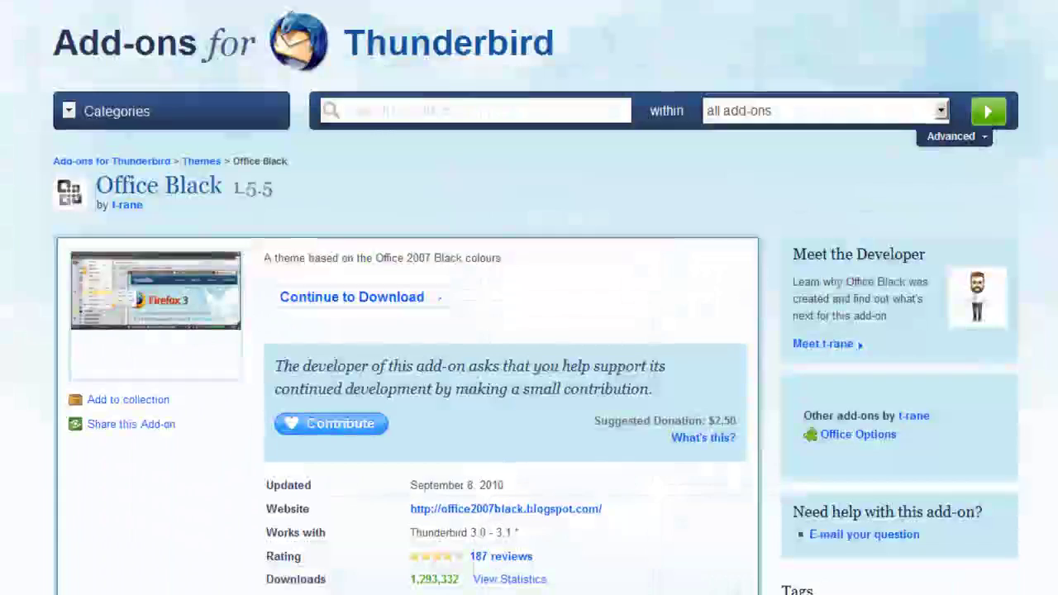
{"action": "left_click", "coordinate": [387, 302]}
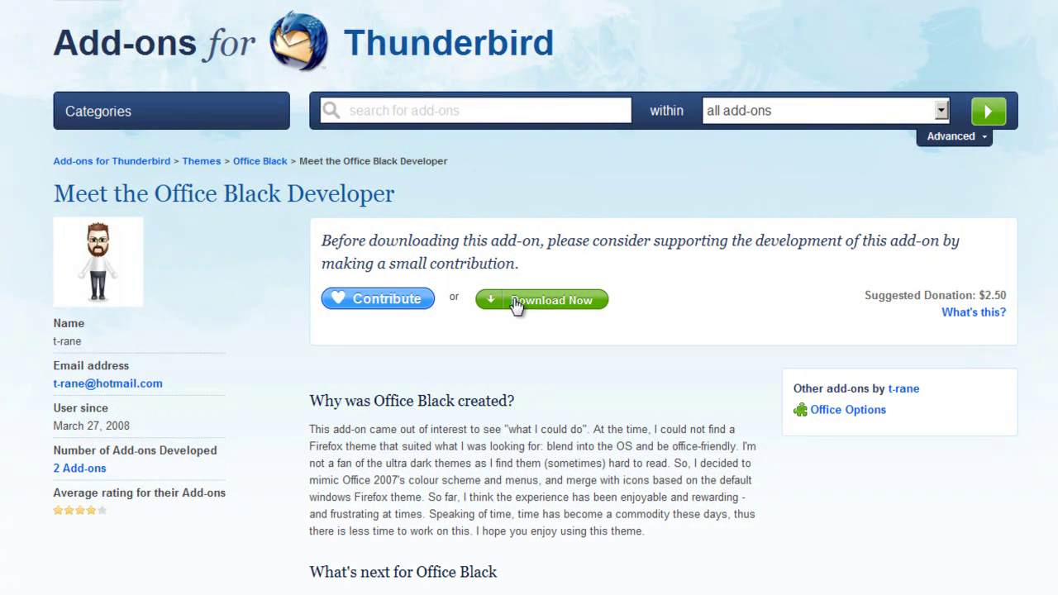
{"action": "left_click", "coordinate": [516, 305]}
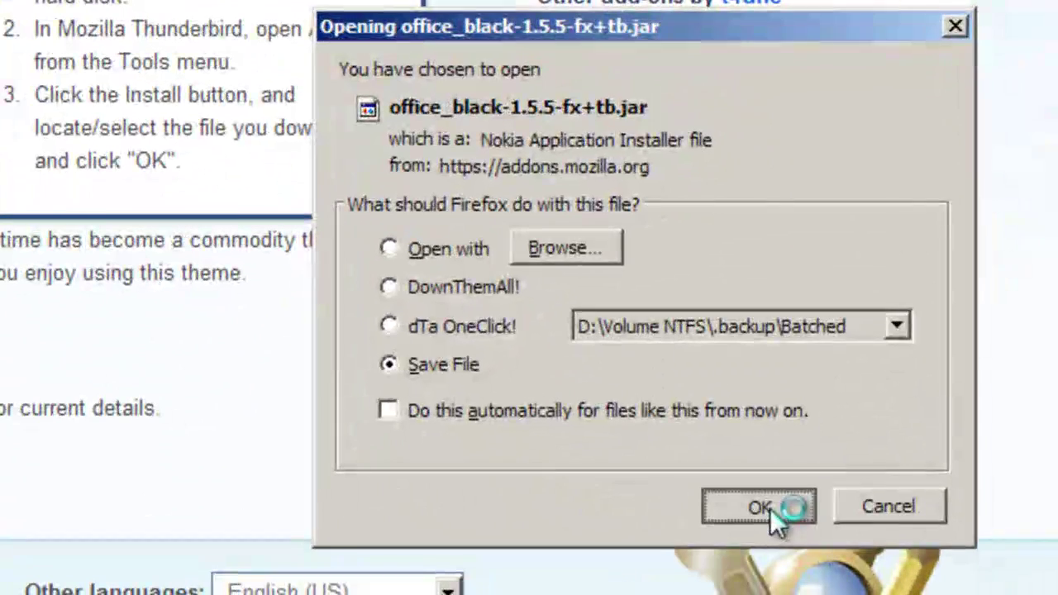
{"action": "left_click", "coordinate": [759, 506]}
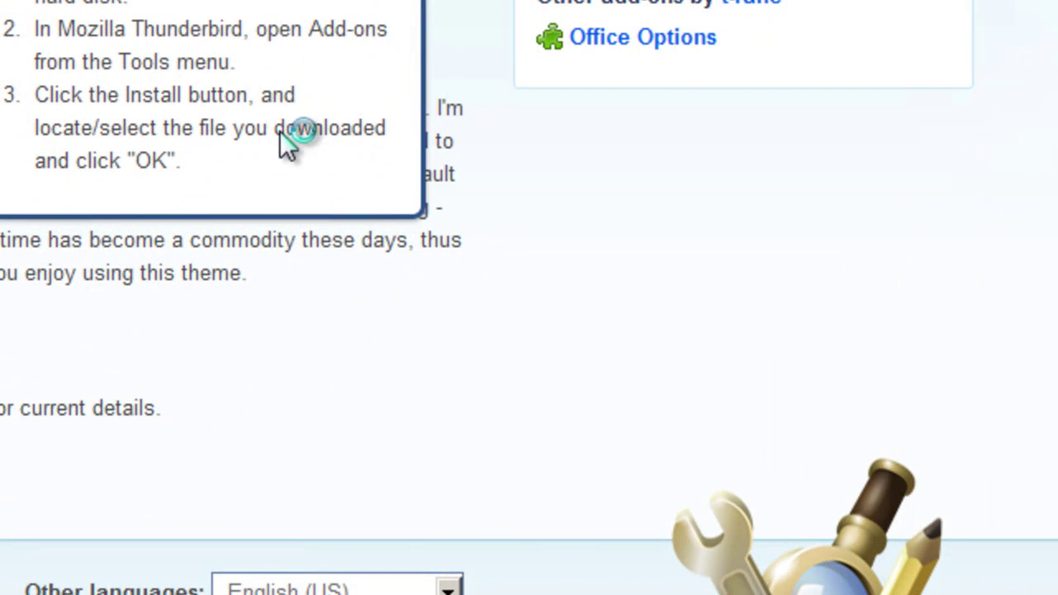
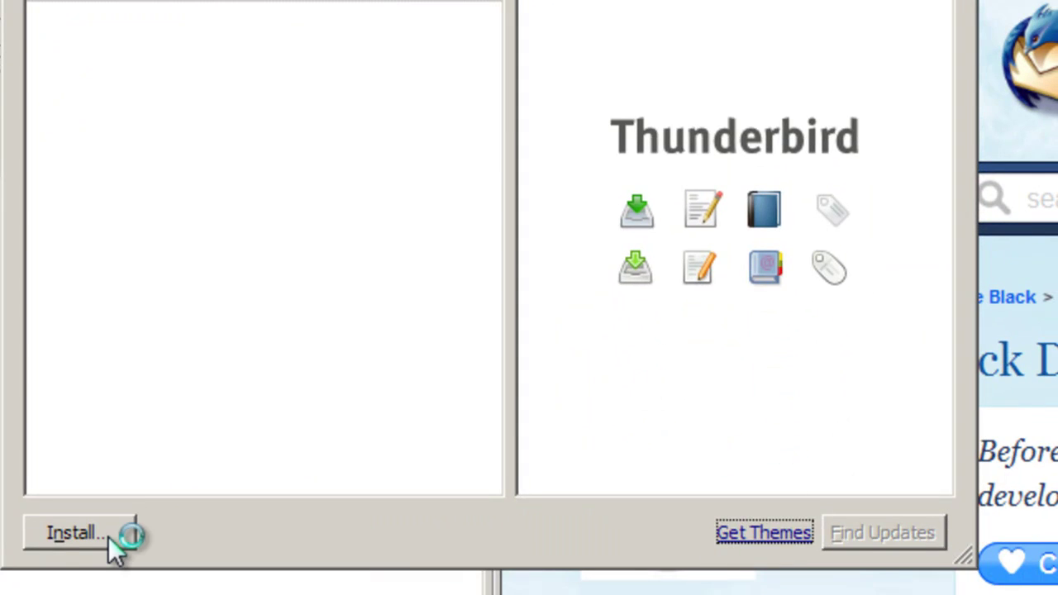
In Thunderbird, install the theme from office_black-1.5.5-fx+tb.jar on the Desktop and restart the program to apply it.
{"action": "left_click", "coordinate": [109, 536]}
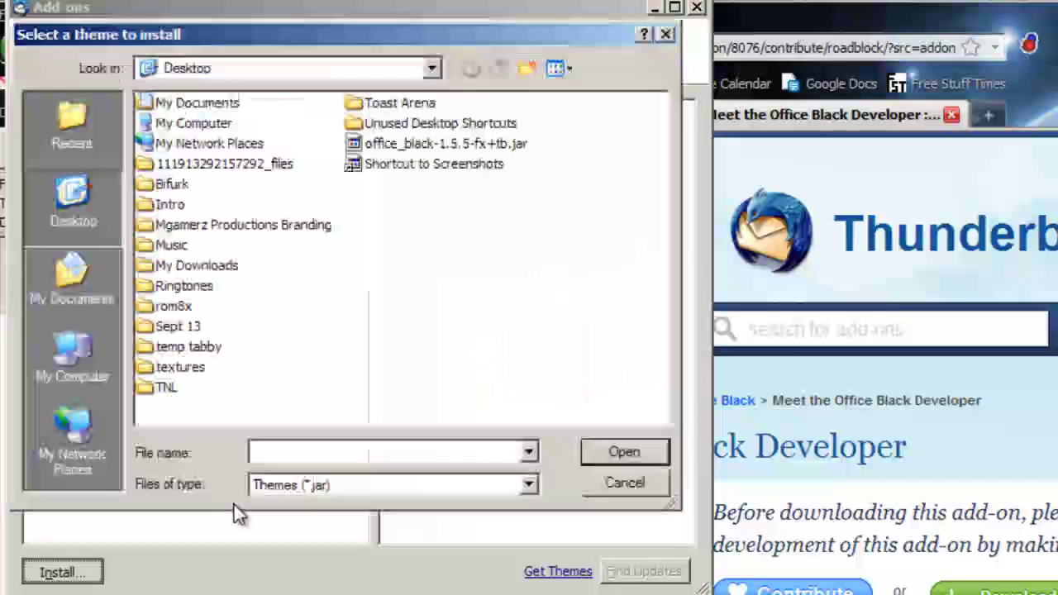
{"action": "left_click", "coordinate": [400, 147]}
{"action": "left_click", "coordinate": [636, 455]}
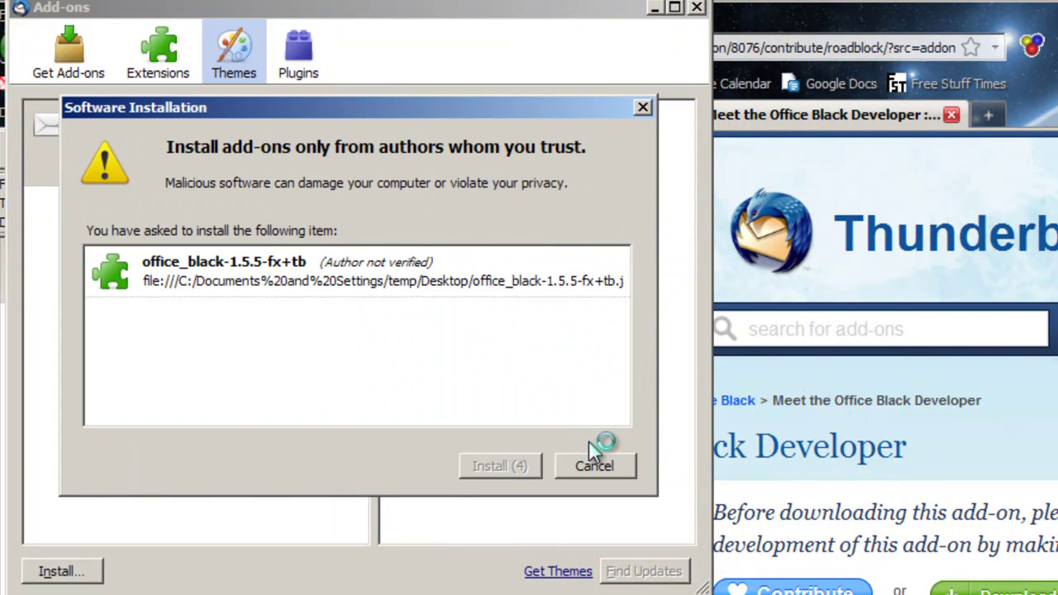
{"action": "left_click", "coordinate": [507, 458]}
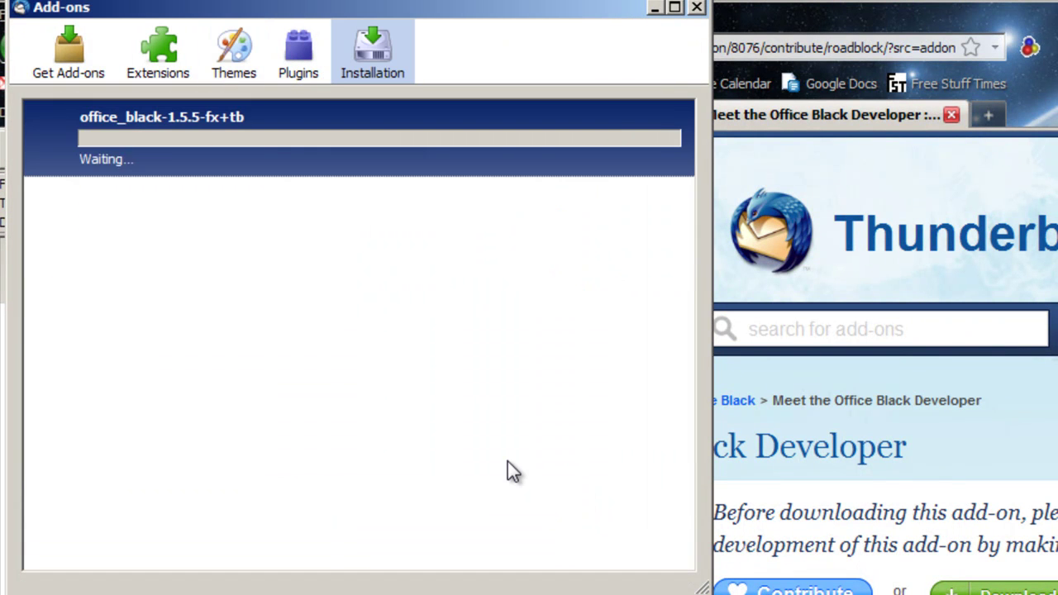
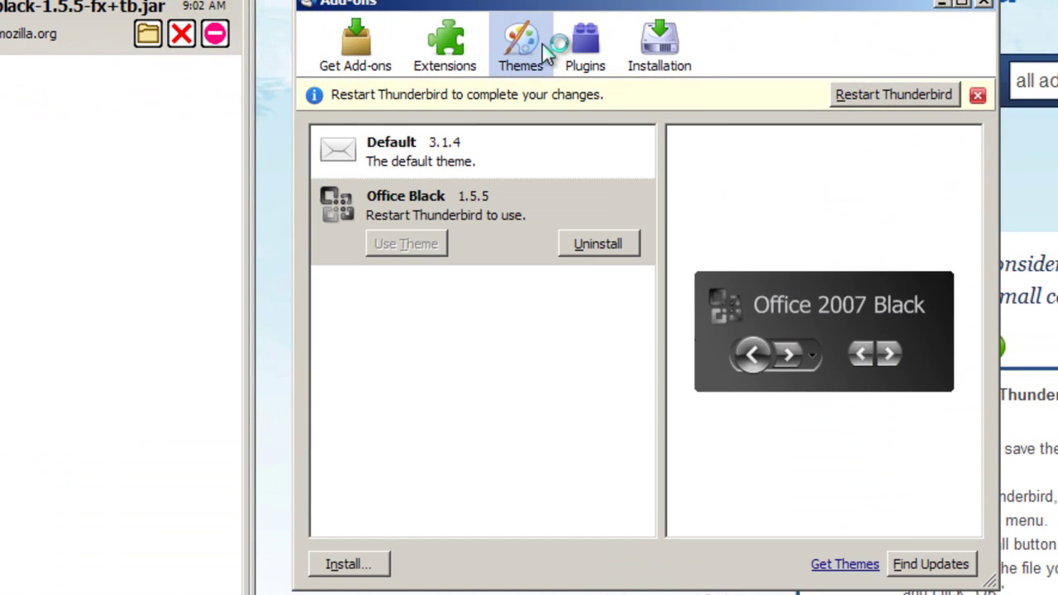
{"action": "left_click", "coordinate": [851, 95]}
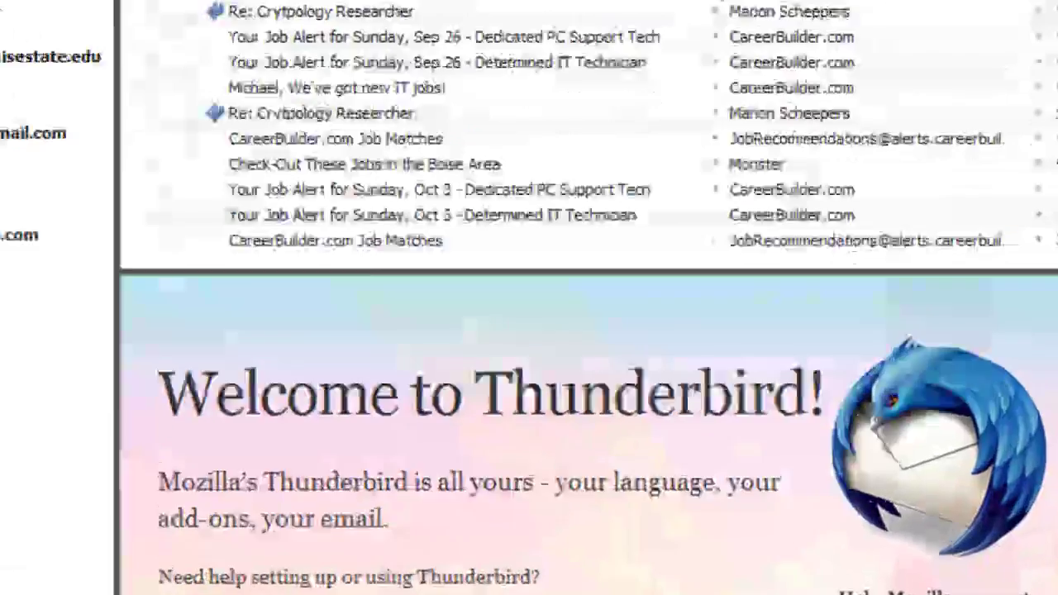
Open the program's options to view the general settings.
{"action": "left_click", "coordinate": [33, 2]}
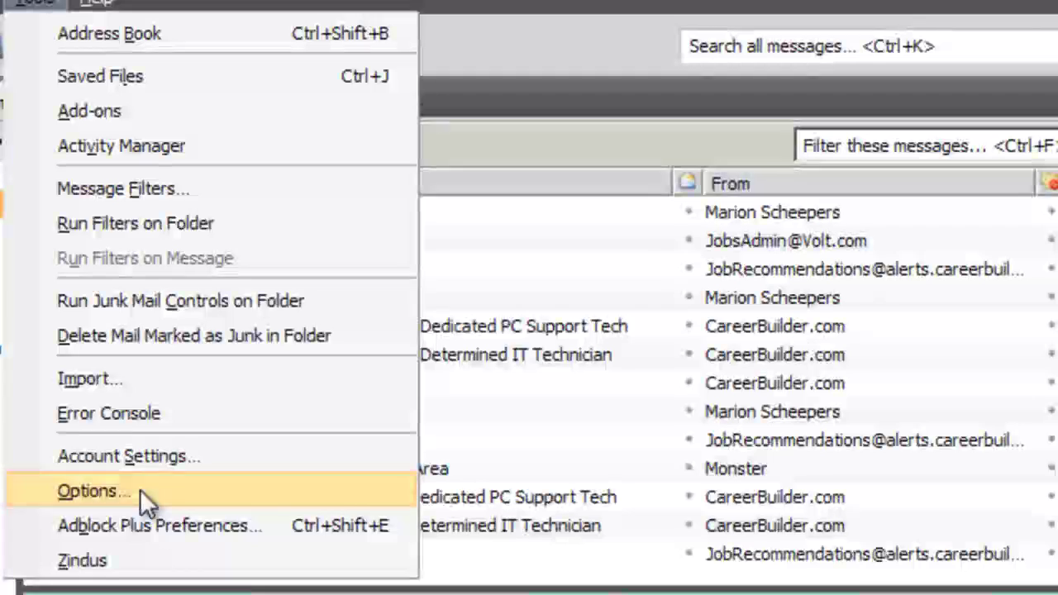
{"action": "left_click", "coordinate": [93, 490]}
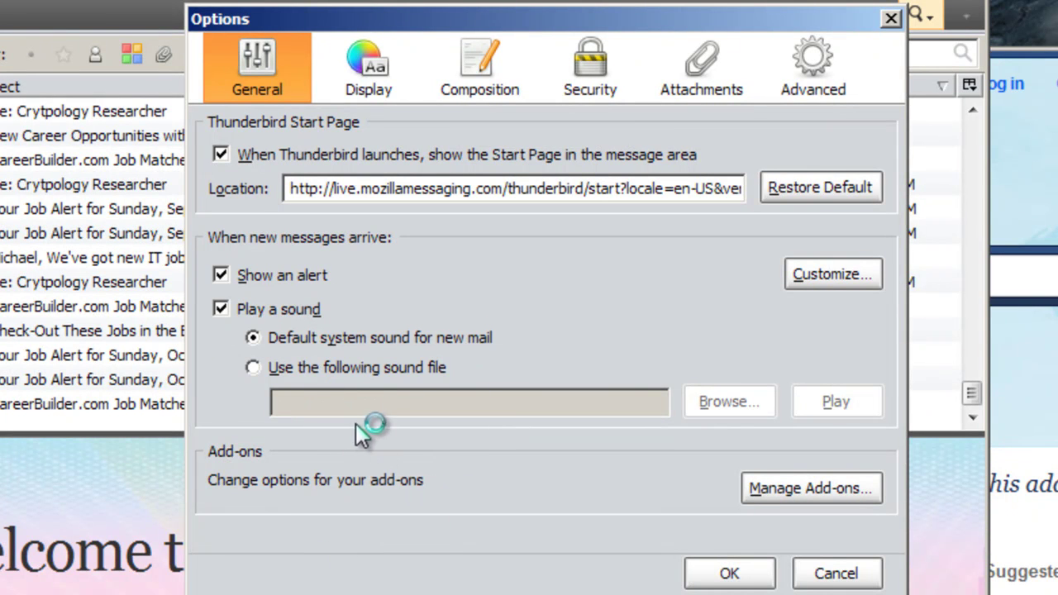
Review the display options for message formatting and tags.
{"action": "left_click", "coordinate": [376, 87]}
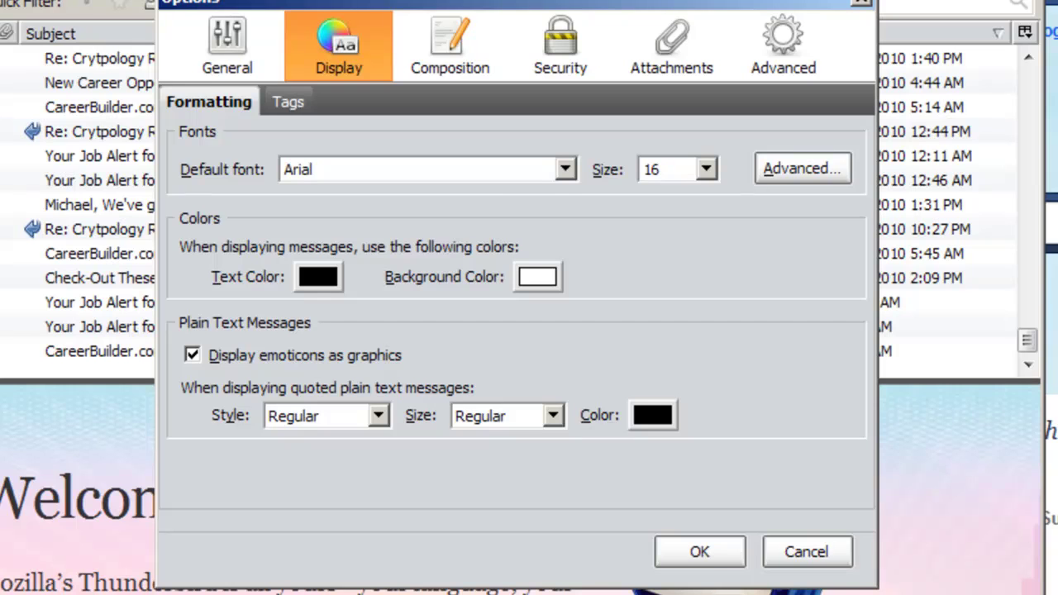
{"action": "left_click", "coordinate": [284, 101]}
{"action": "left_click", "coordinate": [216, 93]}
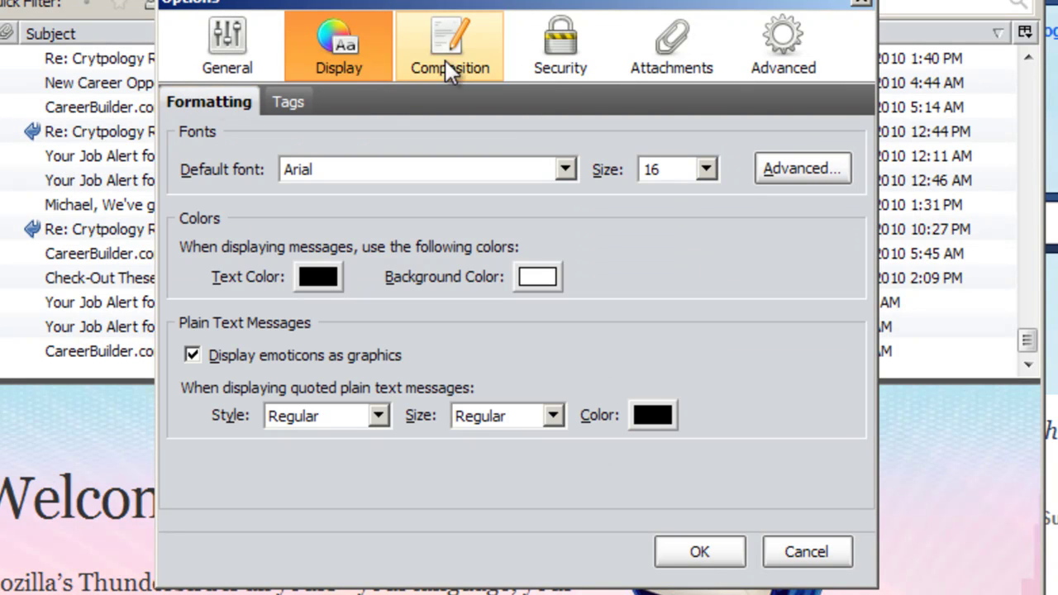
Review the composition options, including message forwarding, address autocompletion and spell checking.
{"action": "left_click", "coordinate": [487, 34]}
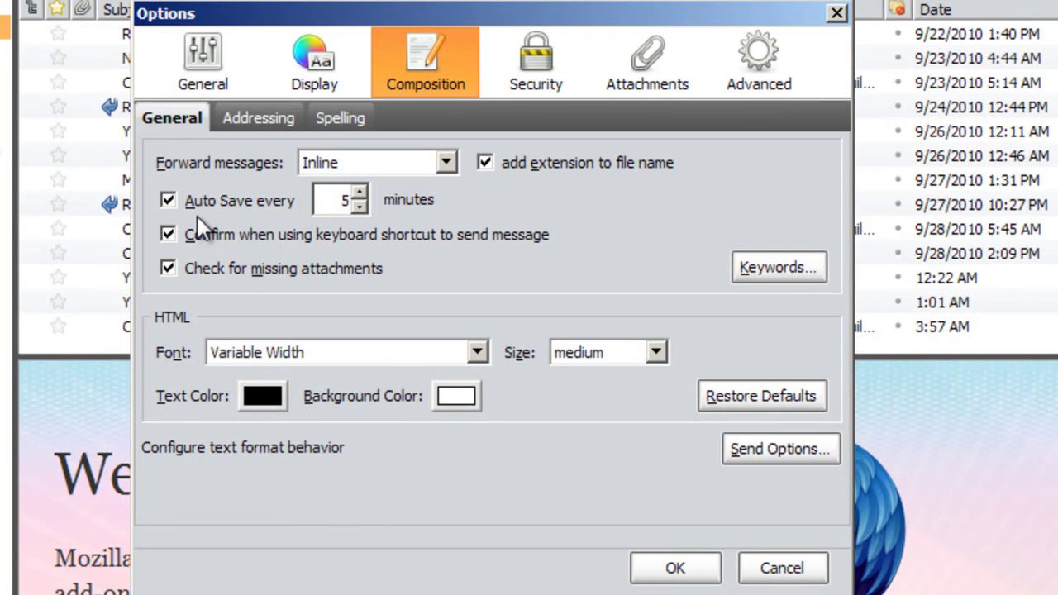
{"action": "left_click", "coordinate": [389, 161]}
{"action": "left_click", "coordinate": [387, 161]}
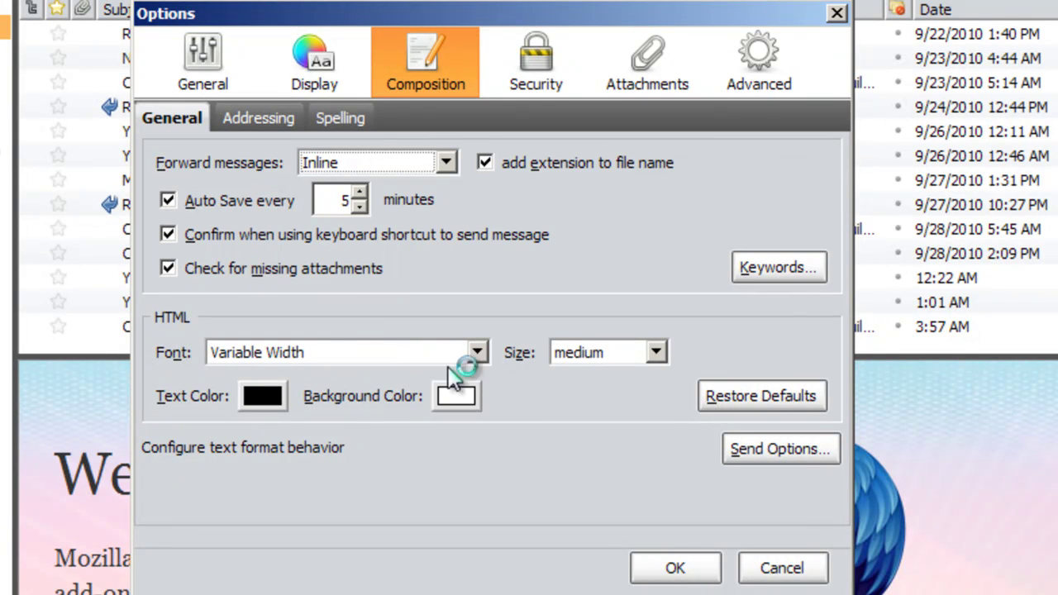
{"action": "left_click", "coordinate": [246, 122]}
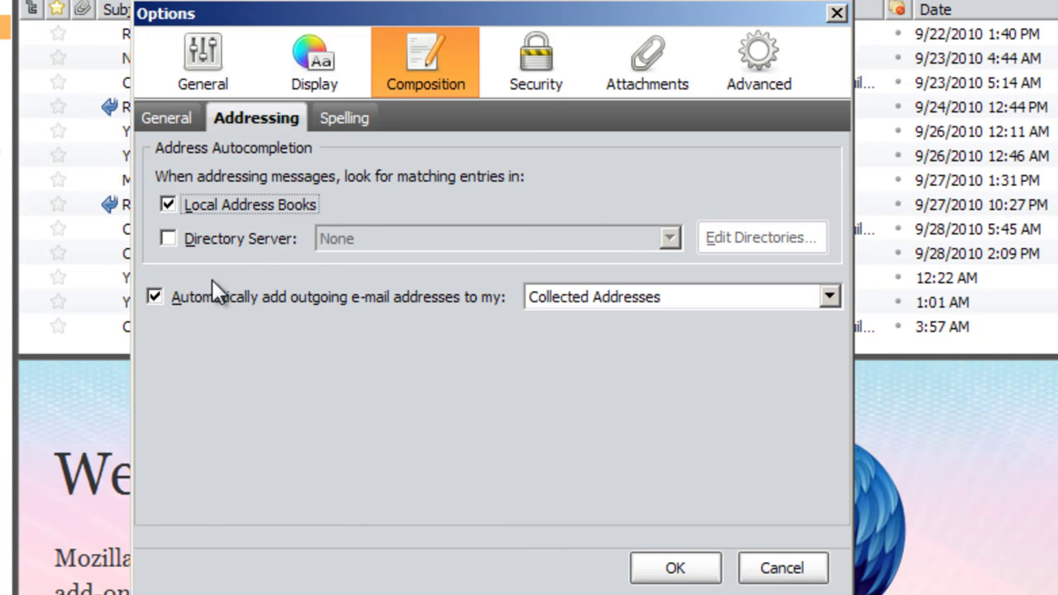
{"action": "left_click", "coordinate": [342, 113]}
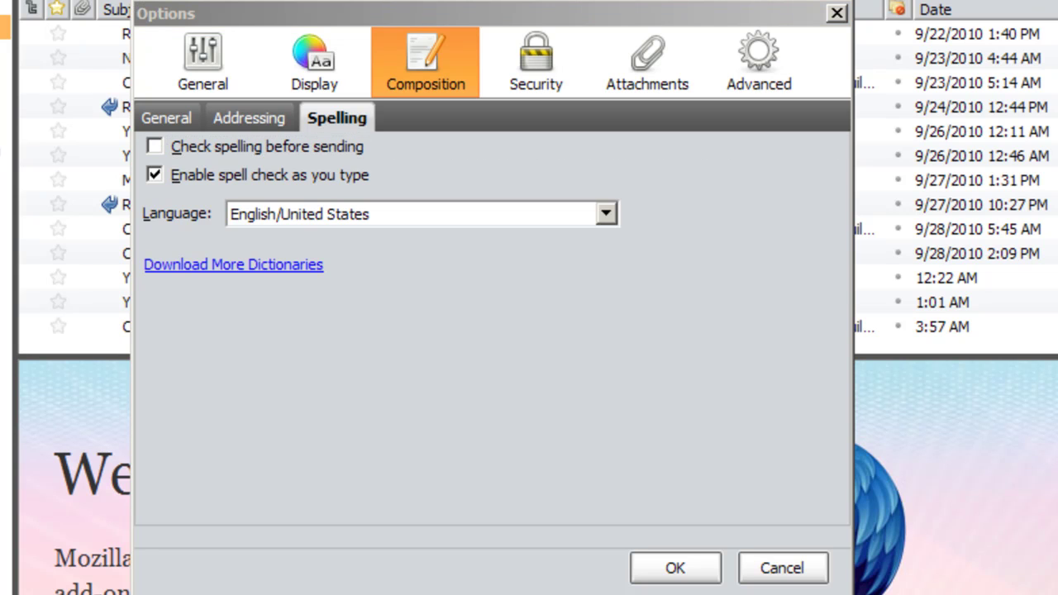
{"action": "left_click", "coordinate": [257, 117]}
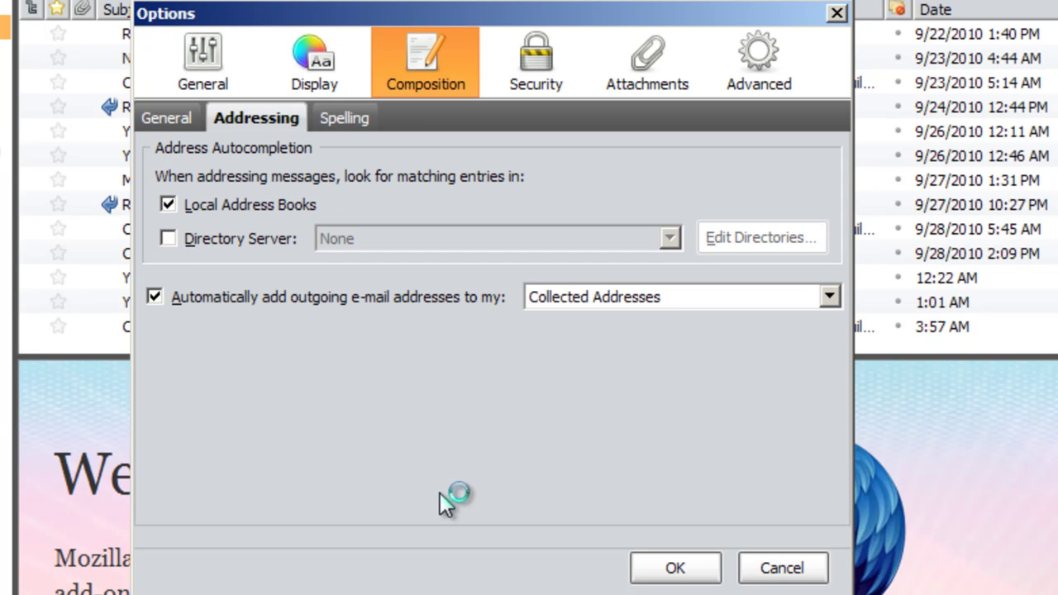
{"action": "left_click", "coordinate": [347, 118]}
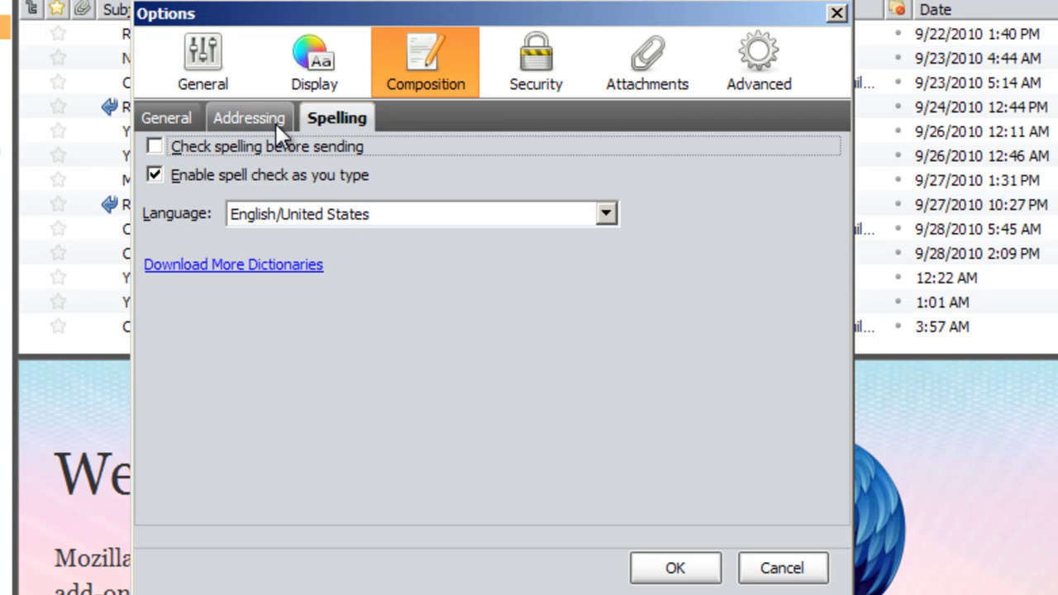
Examine the security options for junk mail, e-mail scams and anti-virus, briefly trying the handling of messages marked as junk.
{"action": "left_click", "coordinate": [530, 70]}
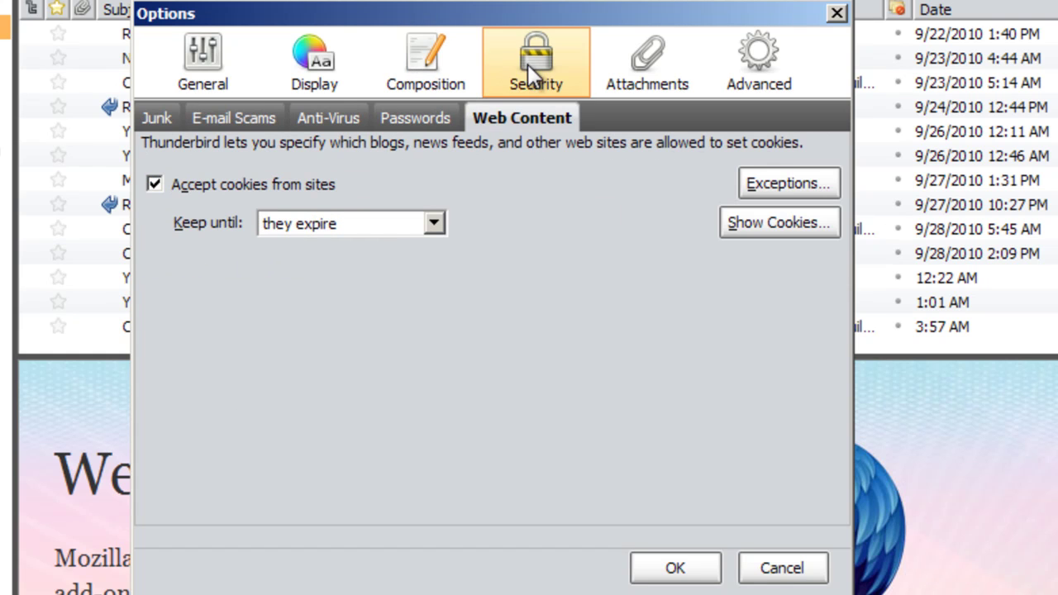
{"action": "left_click", "coordinate": [159, 119]}
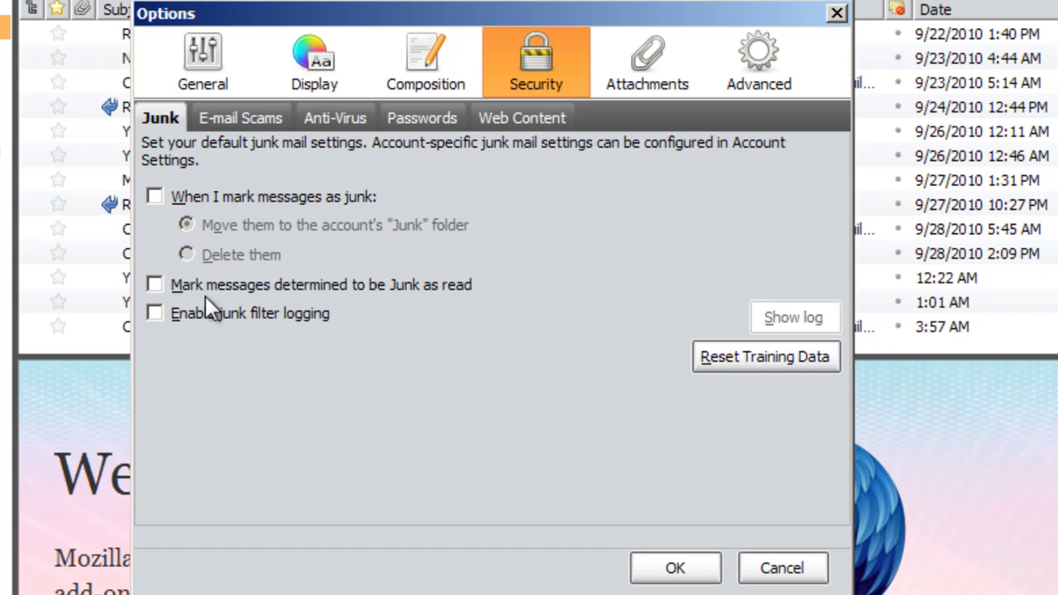
{"action": "left_click", "coordinate": [160, 198]}
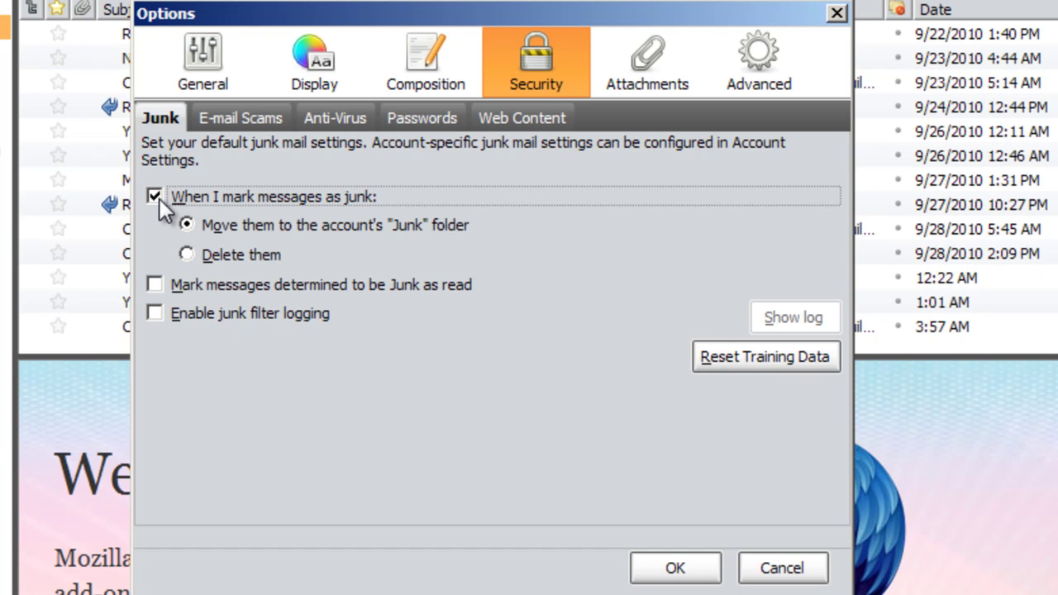
{"action": "left_click", "coordinate": [159, 198]}
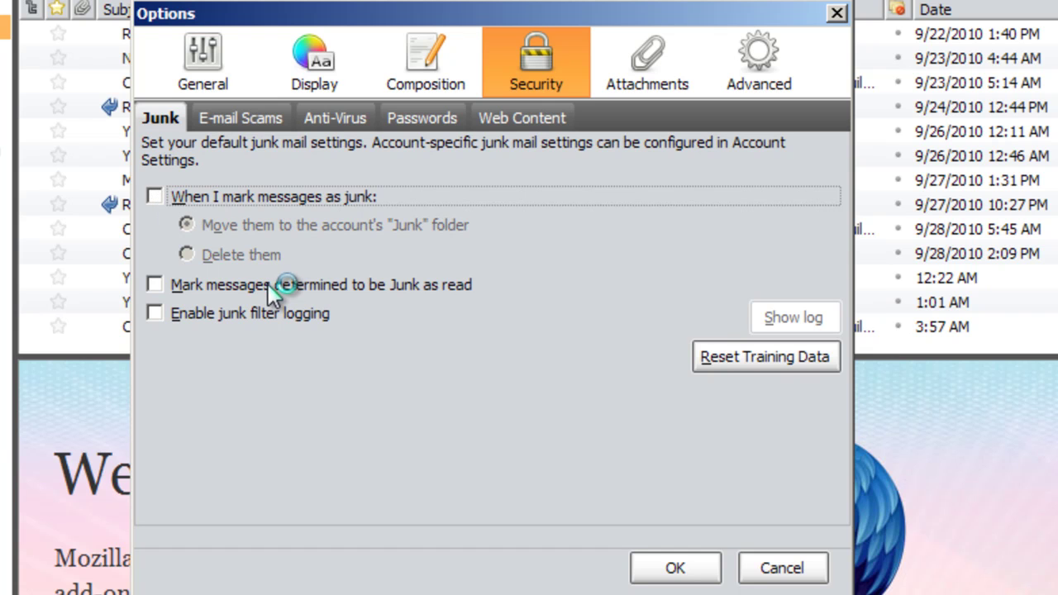
{"action": "left_click", "coordinate": [243, 121]}
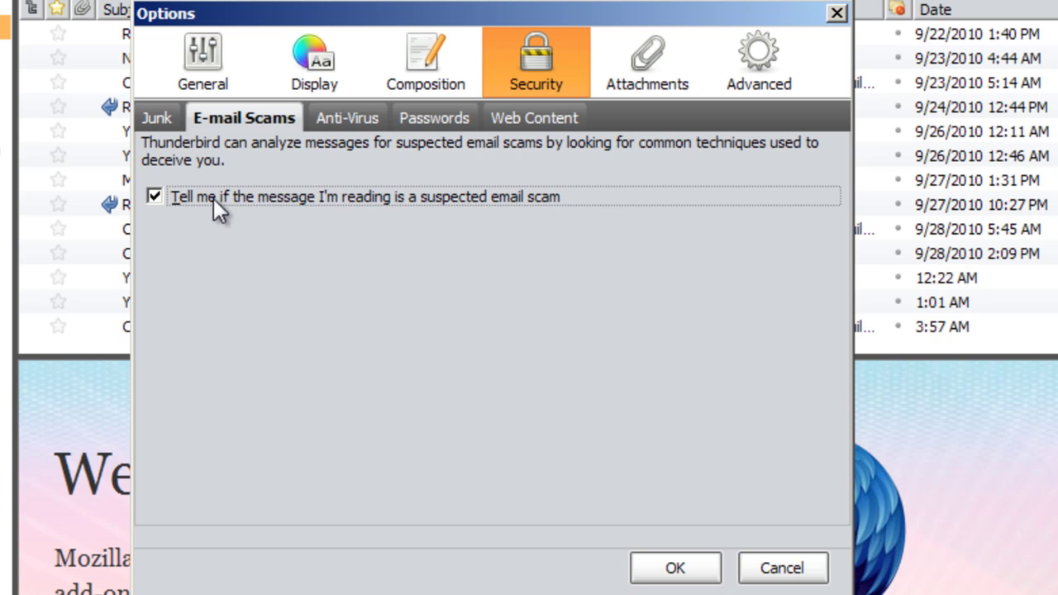
{"action": "left_click", "coordinate": [357, 127]}
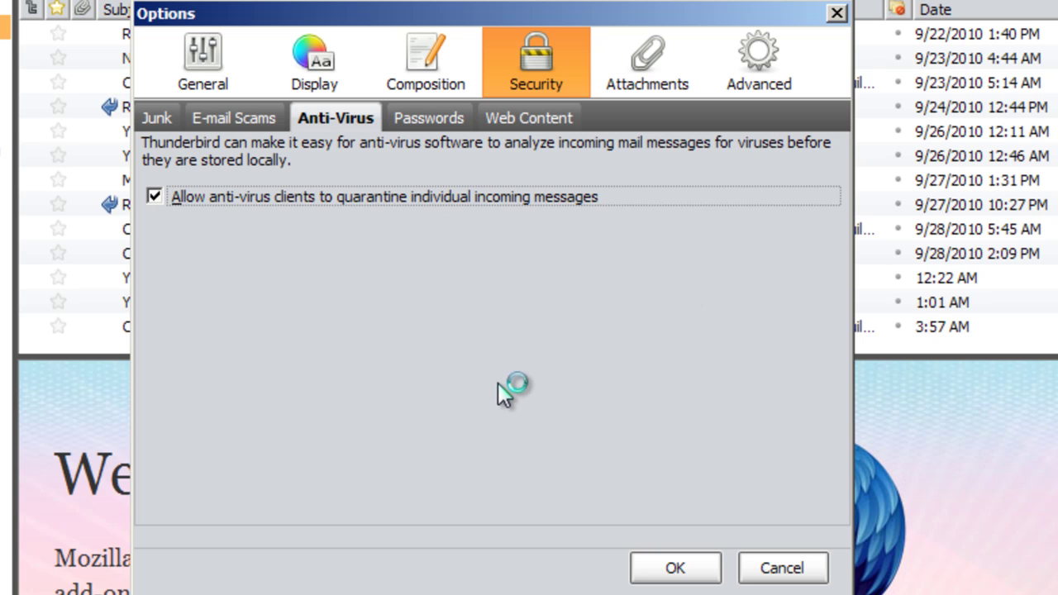
Examine the saved and master password options, cancel the master password setup, and view the cookie settings for web content.
{"action": "left_click", "coordinate": [425, 120]}
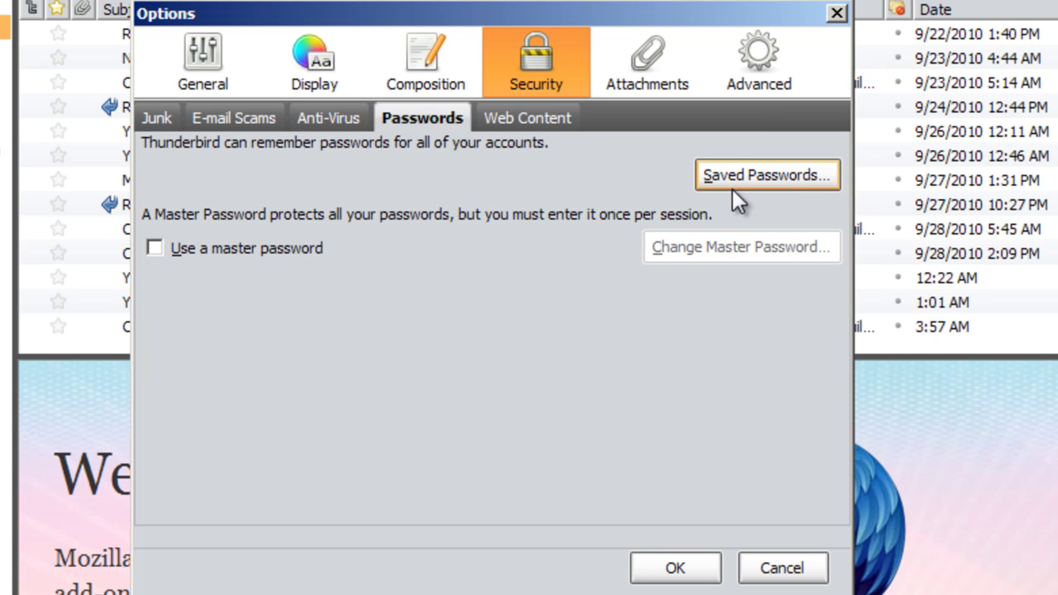
{"action": "left_click", "coordinate": [152, 247]}
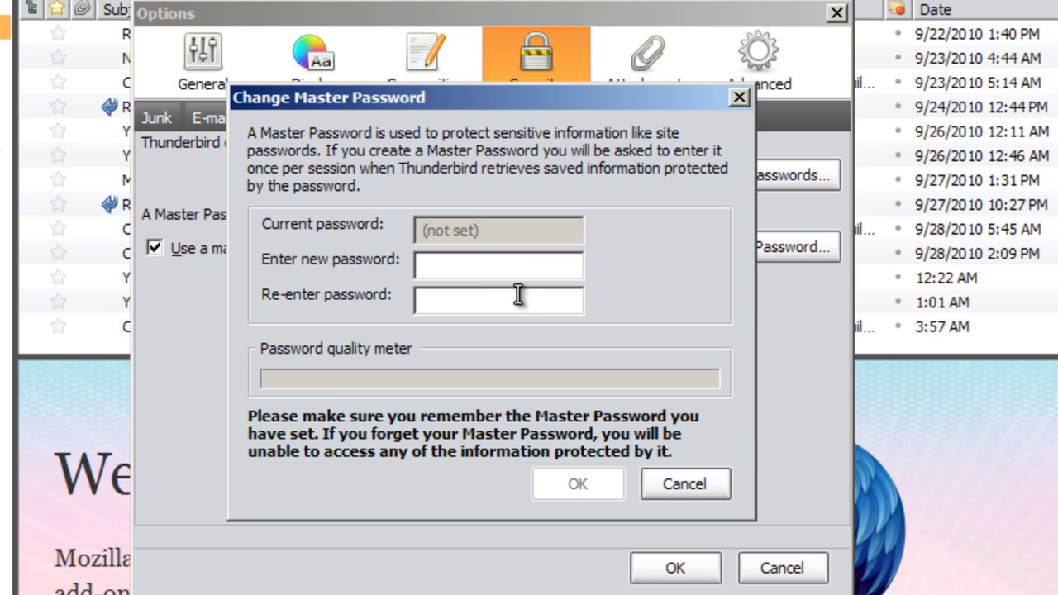
{"action": "left_click", "coordinate": [695, 490]}
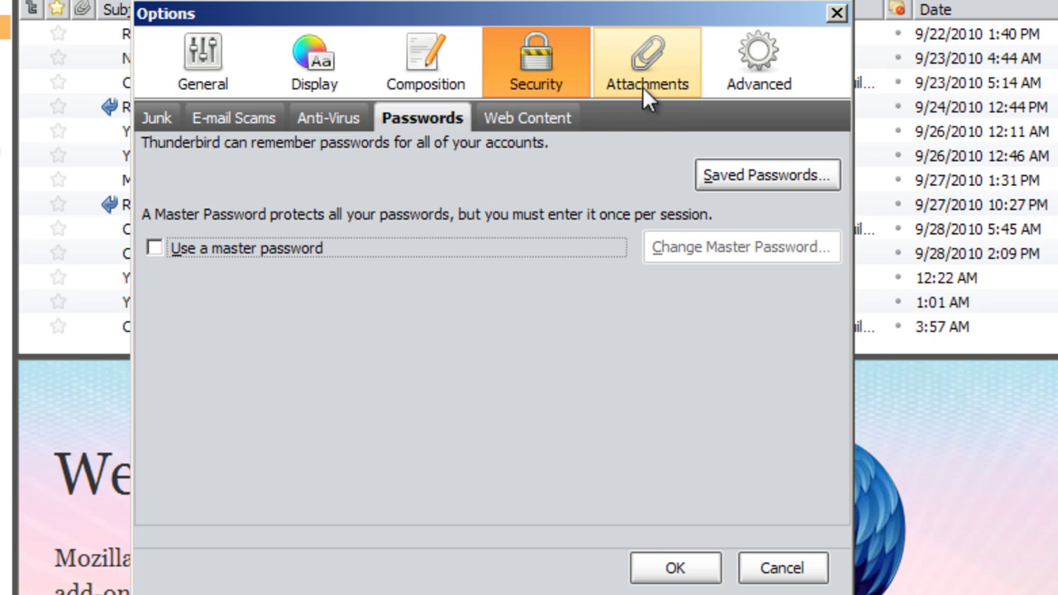
{"action": "left_click", "coordinate": [568, 117]}
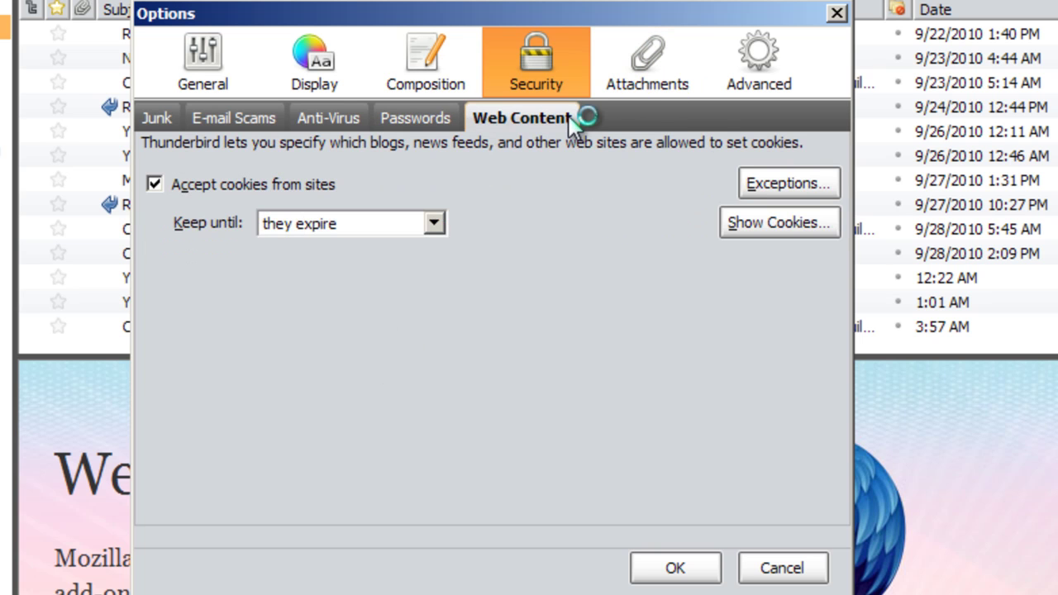
Review the attachment options and the advanced general, default mail client and reading and display settings.
{"action": "left_click", "coordinate": [644, 73]}
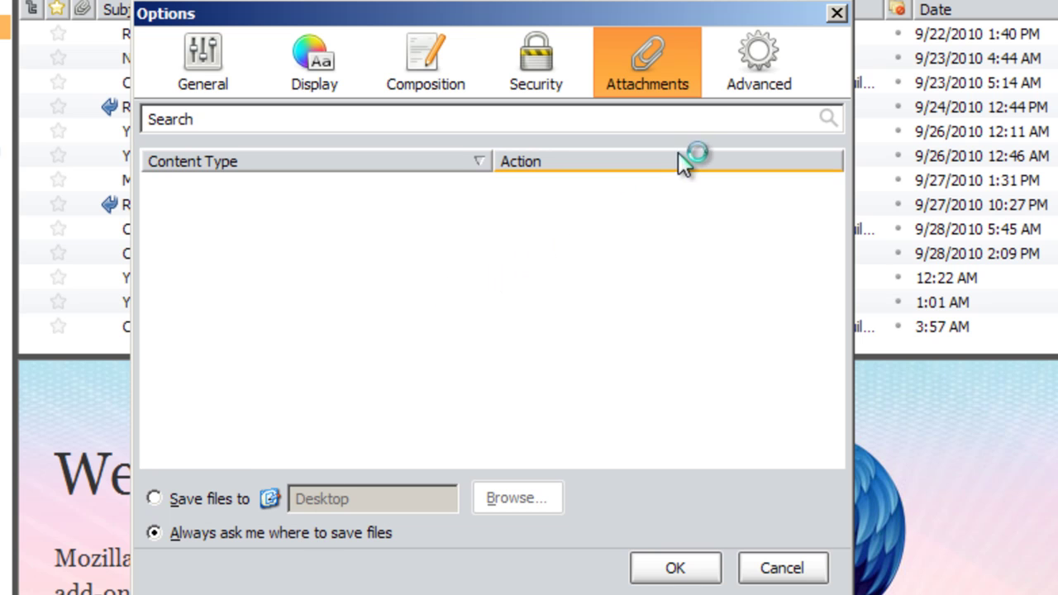
{"action": "left_click", "coordinate": [755, 80]}
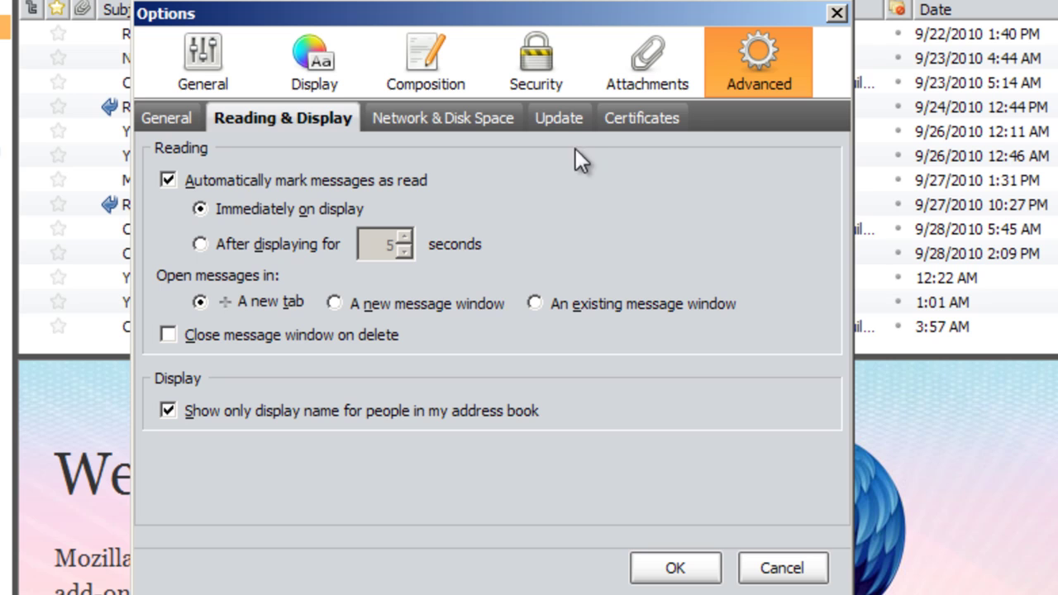
{"action": "left_click", "coordinate": [168, 126]}
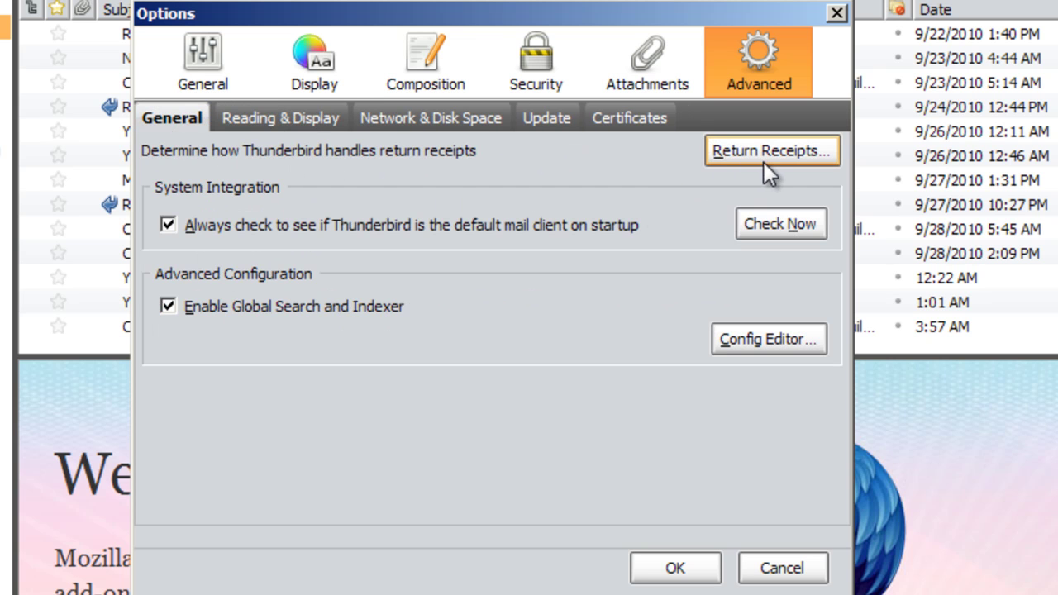
{"action": "left_click", "coordinate": [785, 227]}
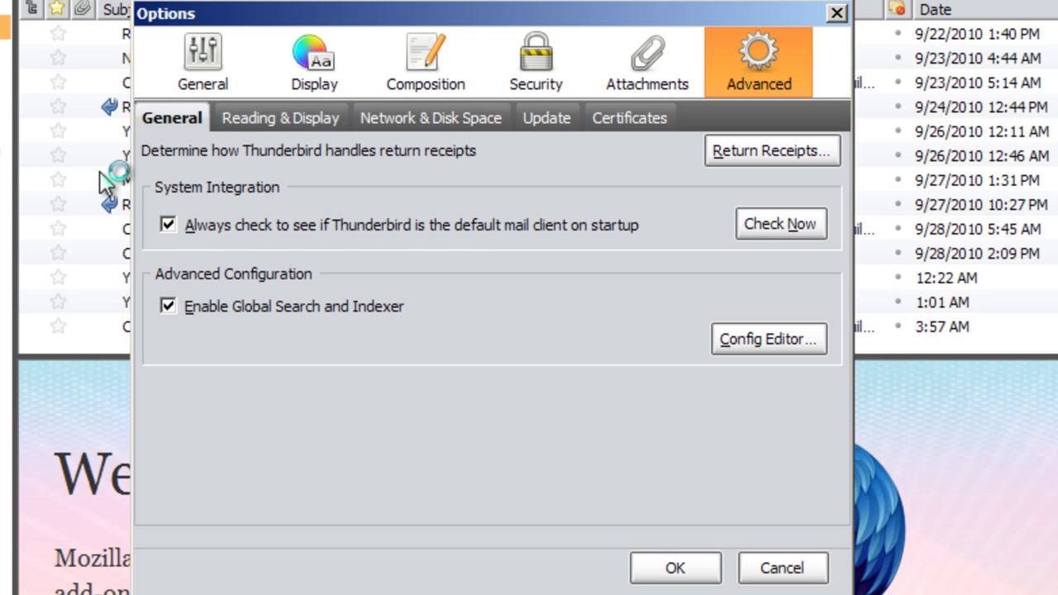
{"action": "left_click", "coordinate": [324, 115]}
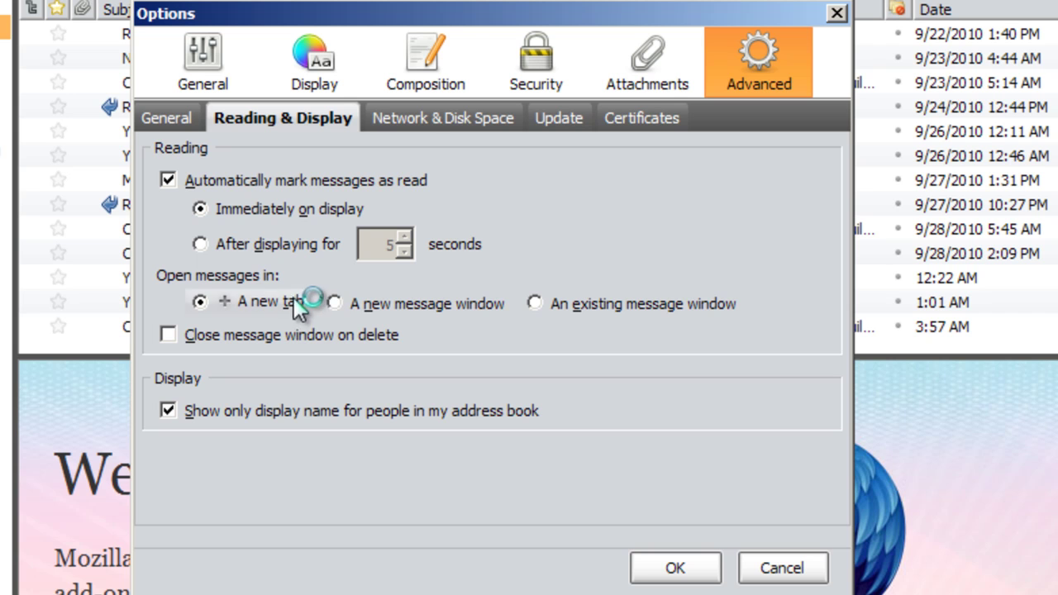
Inspect the network and disk space options, including the proxy connection settings and the offline settings.
{"action": "left_click", "coordinate": [421, 118]}
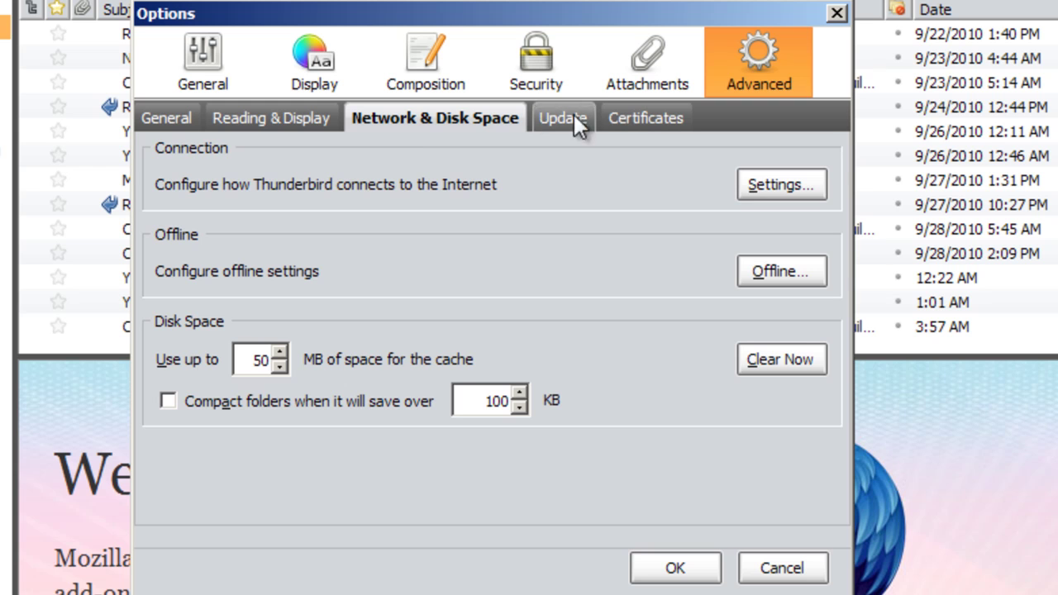
{"action": "left_click", "coordinate": [771, 185]}
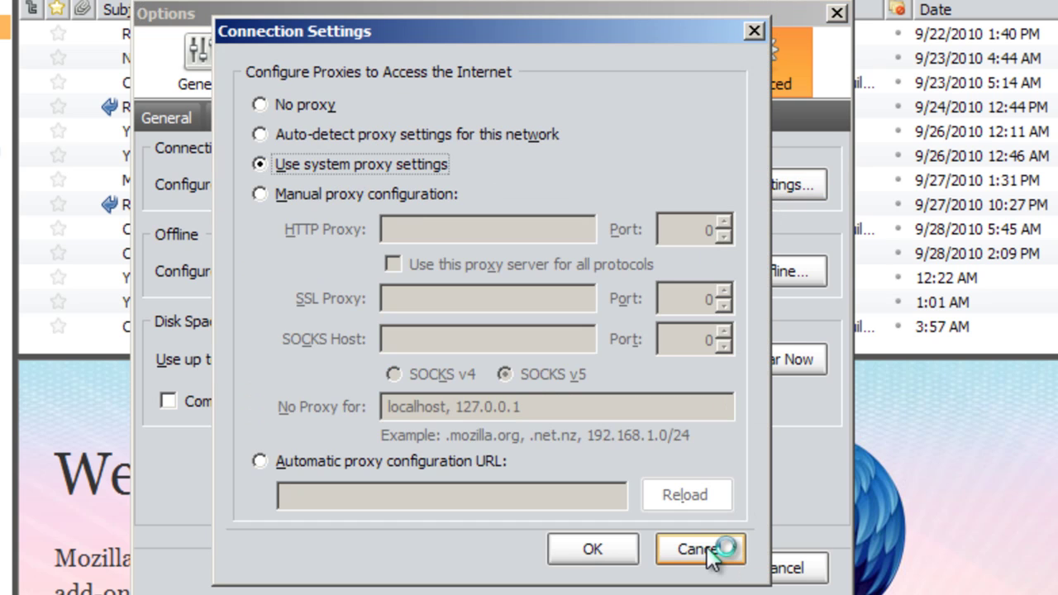
{"action": "left_click", "coordinate": [708, 551]}
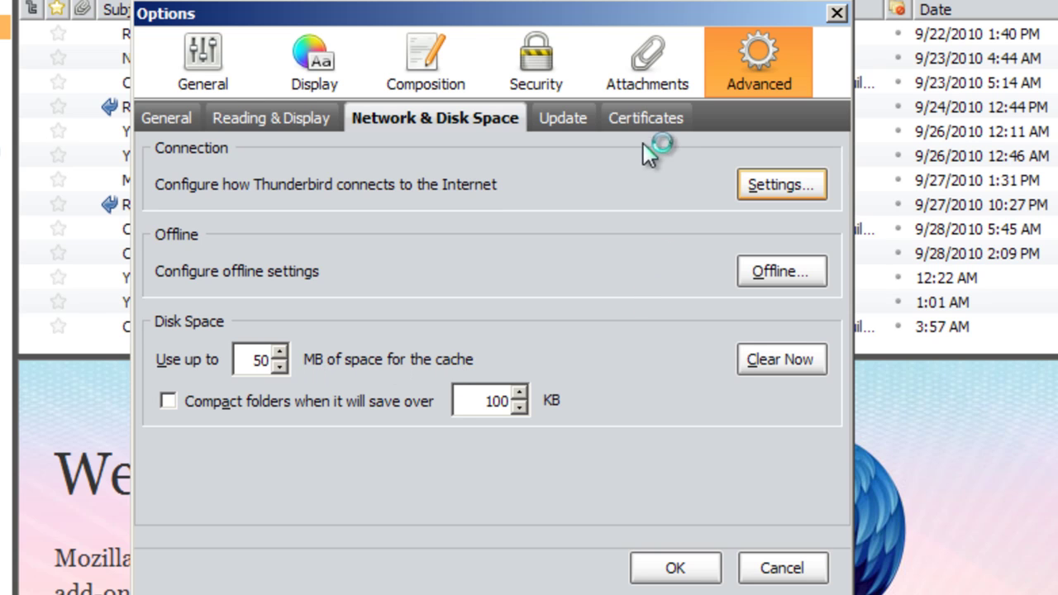
{"action": "left_click_drag", "start_coordinate": [592, 25], "coordinate": [541, 29]}
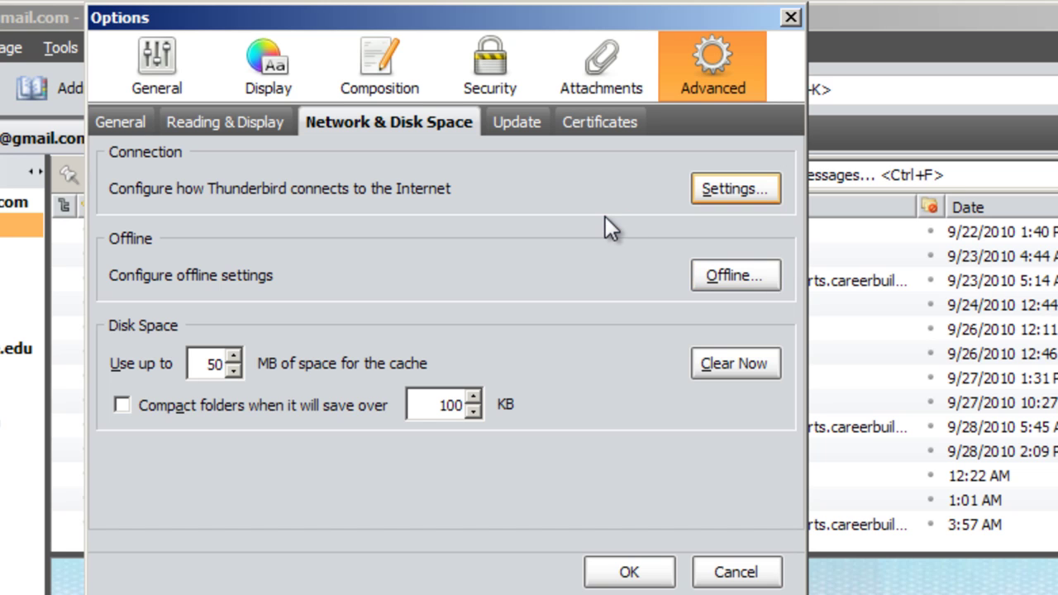
{"action": "left_click", "coordinate": [714, 274]}
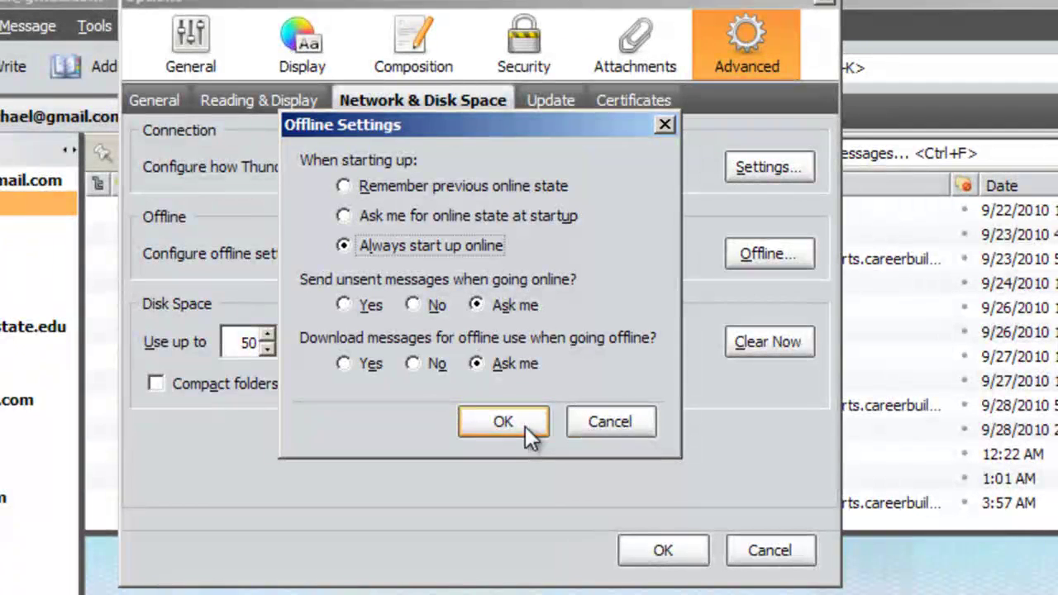
{"action": "left_click", "coordinate": [494, 444]}
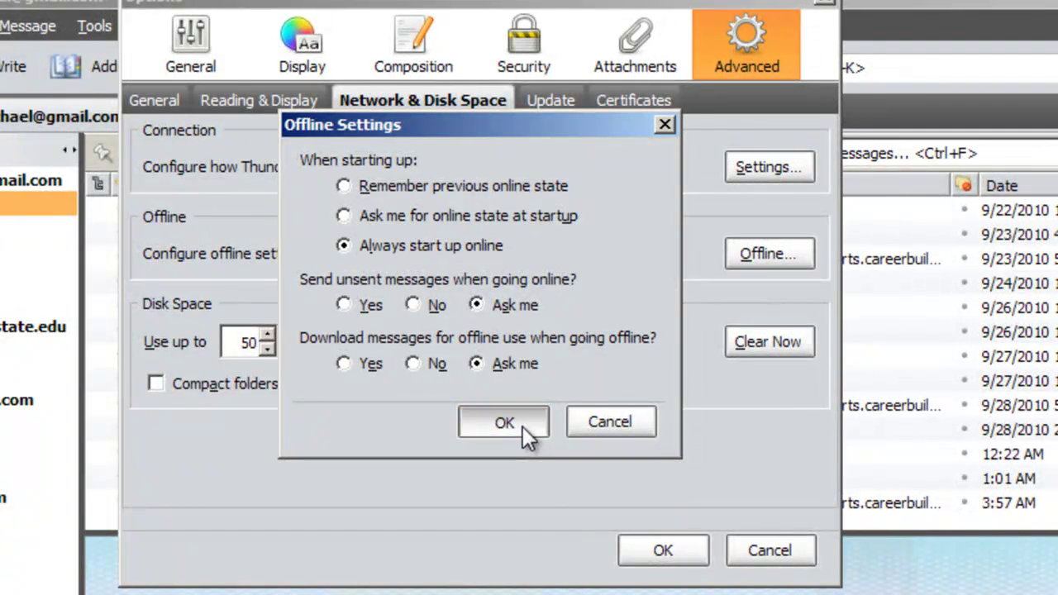
Review the automatic update and certificate options, and close the options with the settings accepted.
{"action": "left_click", "coordinate": [562, 97]}
{"action": "left_click", "coordinate": [174, 152]}
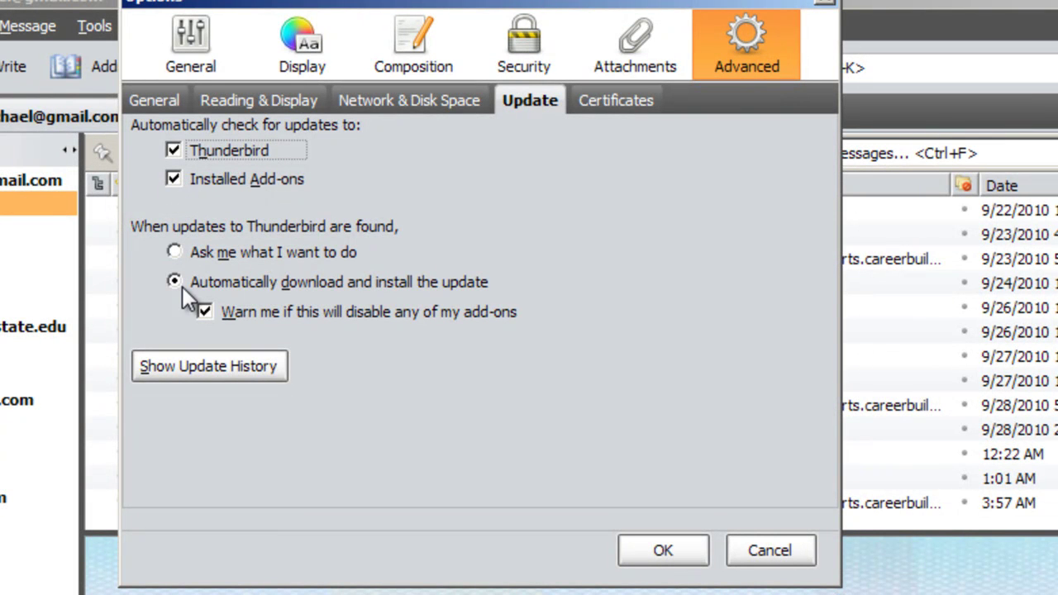
{"action": "left_click", "coordinate": [609, 106]}
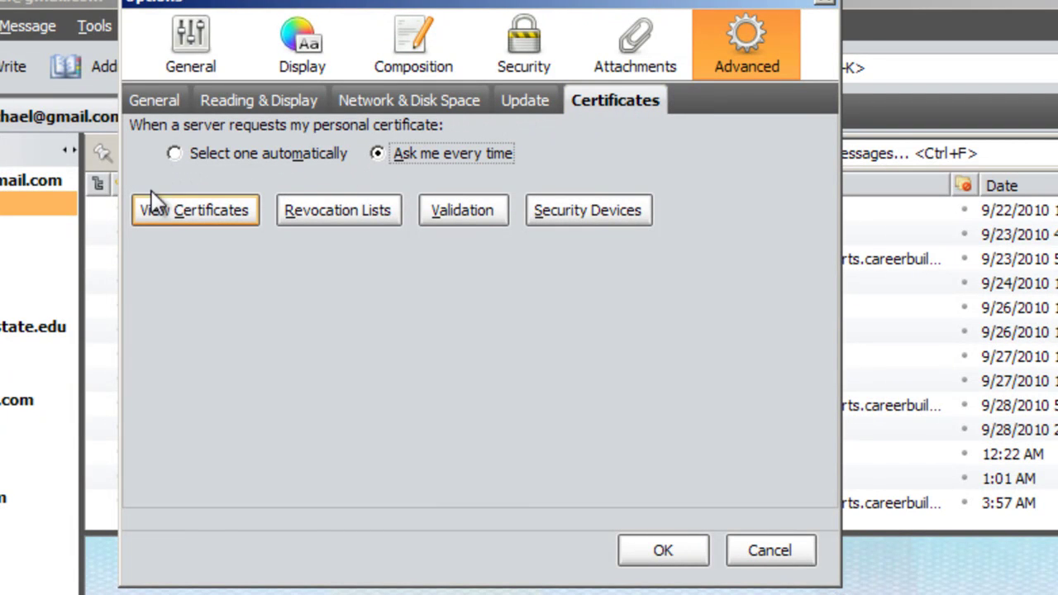
{"action": "left_click", "coordinate": [617, 205]}
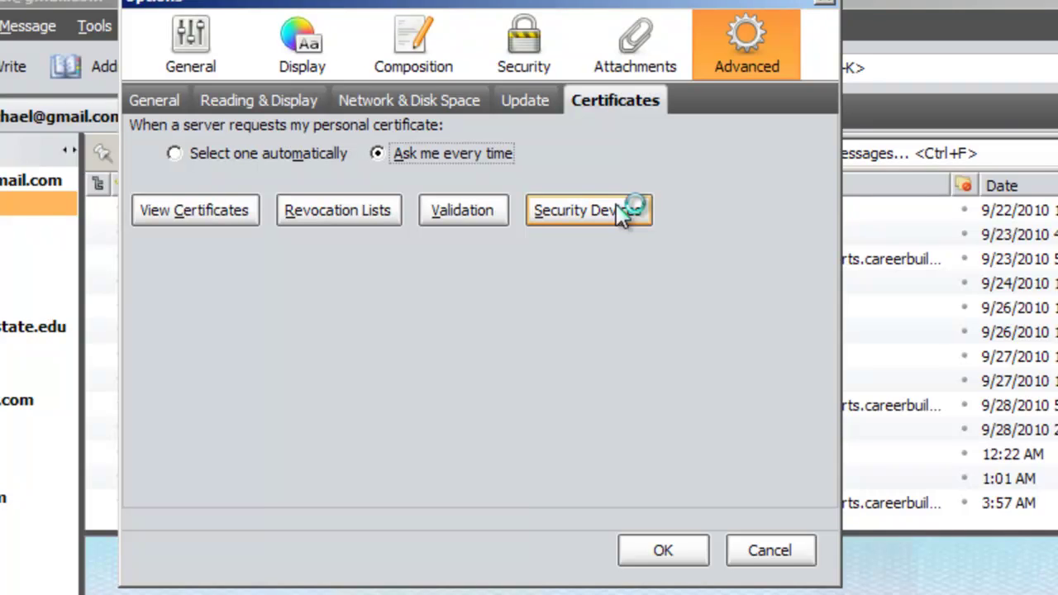
{"action": "left_click", "coordinate": [676, 560]}
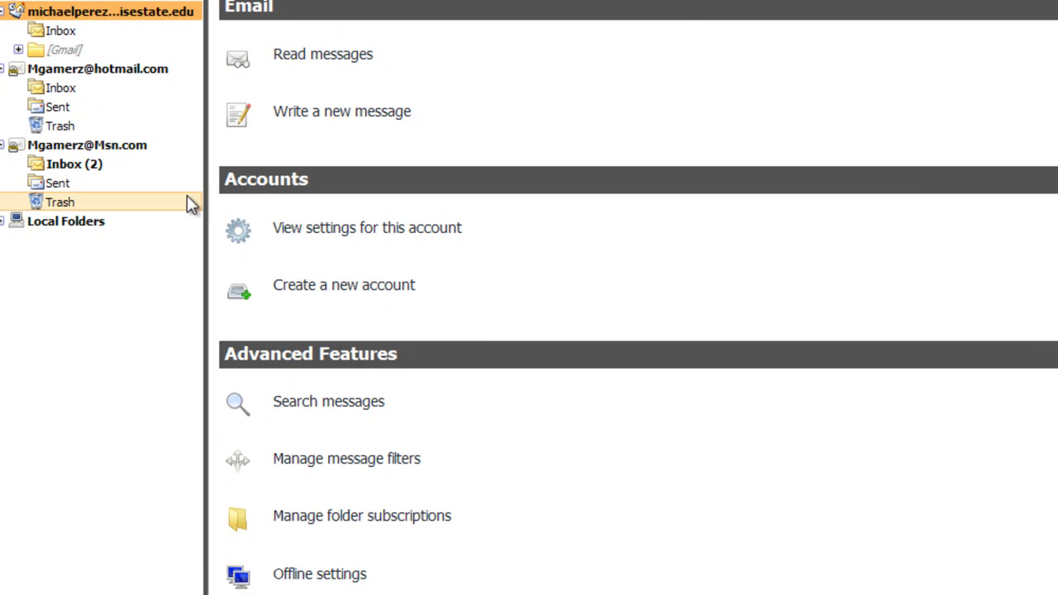
From the Hotmail inbox, start a reply to the CitySmart Boise unsubscribe message and enter "oki:) lkj lkj" above the quoted text.
{"action": "left_click", "coordinate": [84, 94]}
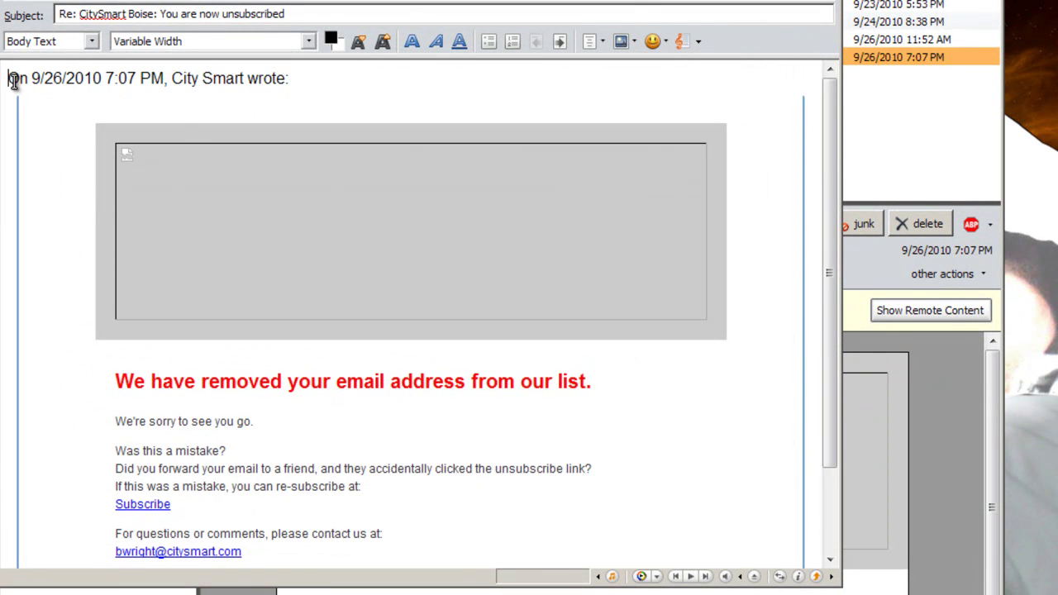
{"action": "key", "text": "Return"}
{"action": "key", "text": "Up"}
{"action": "type", "text": "oki:) lkj lkj"}
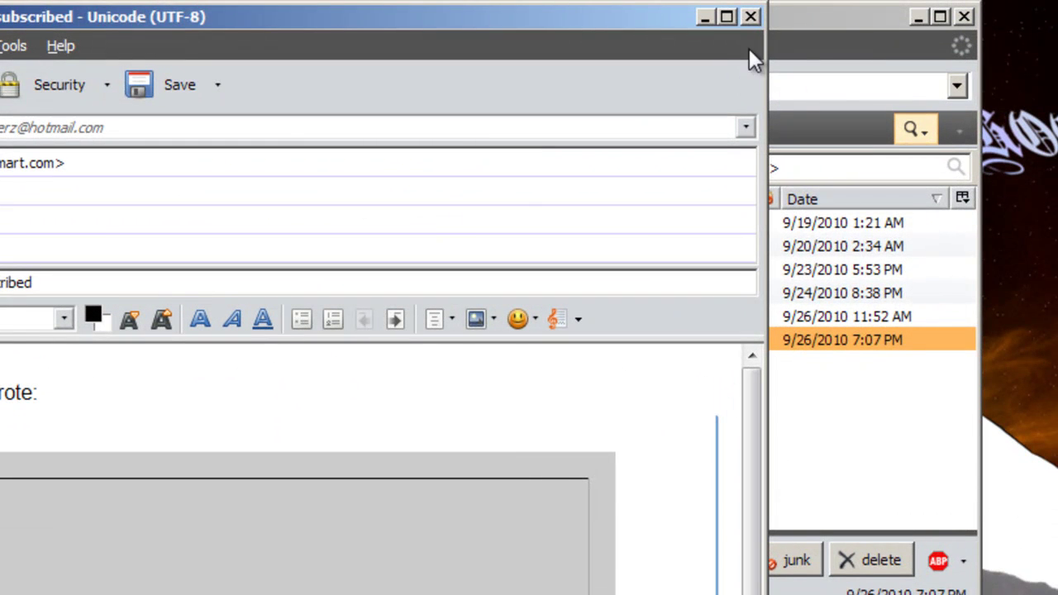
Close the unsent reply without saving it as a draft and open the account settings.
{"action": "left_click", "coordinate": [751, 16]}
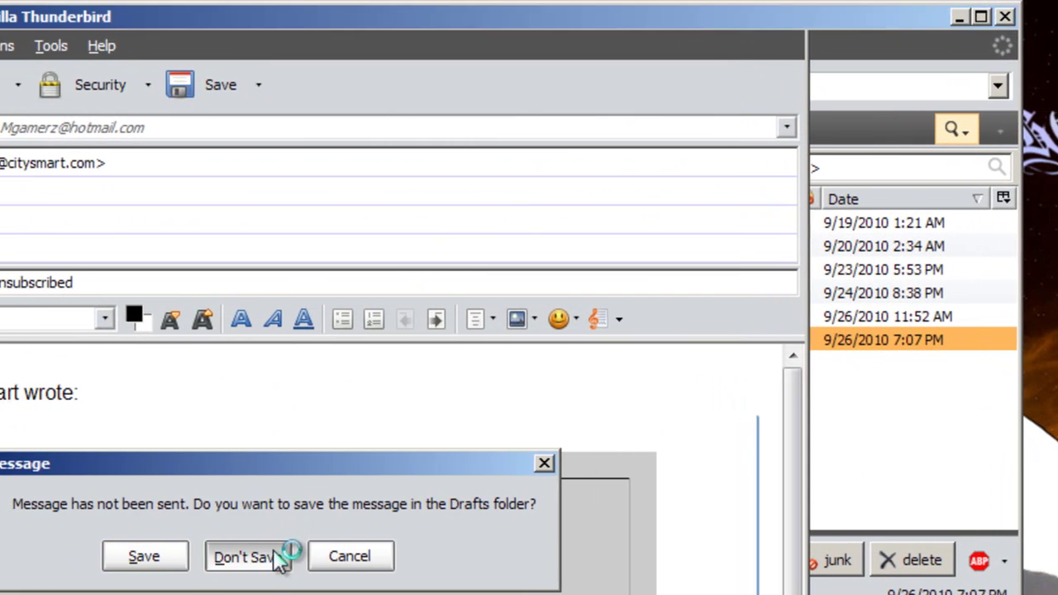
{"action": "left_click", "coordinate": [208, 557]}
{"action": "left_click", "coordinate": [44, 42]}
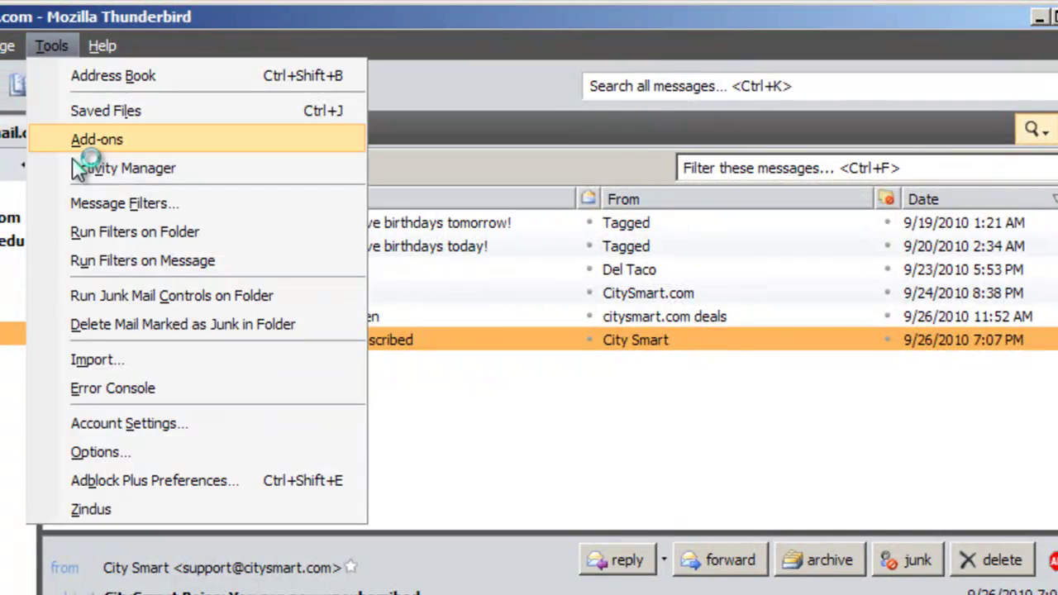
{"action": "left_click", "coordinate": [137, 163]}
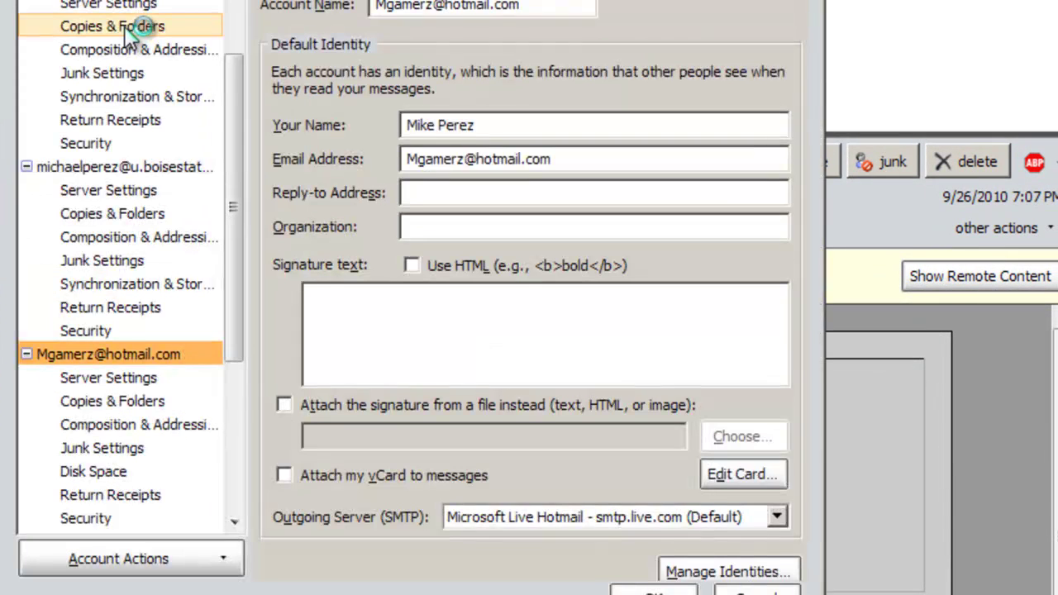
In the Hotmail account's composition and addressing settings, set replies to start above the quote.
{"action": "left_click", "coordinate": [96, 376]}
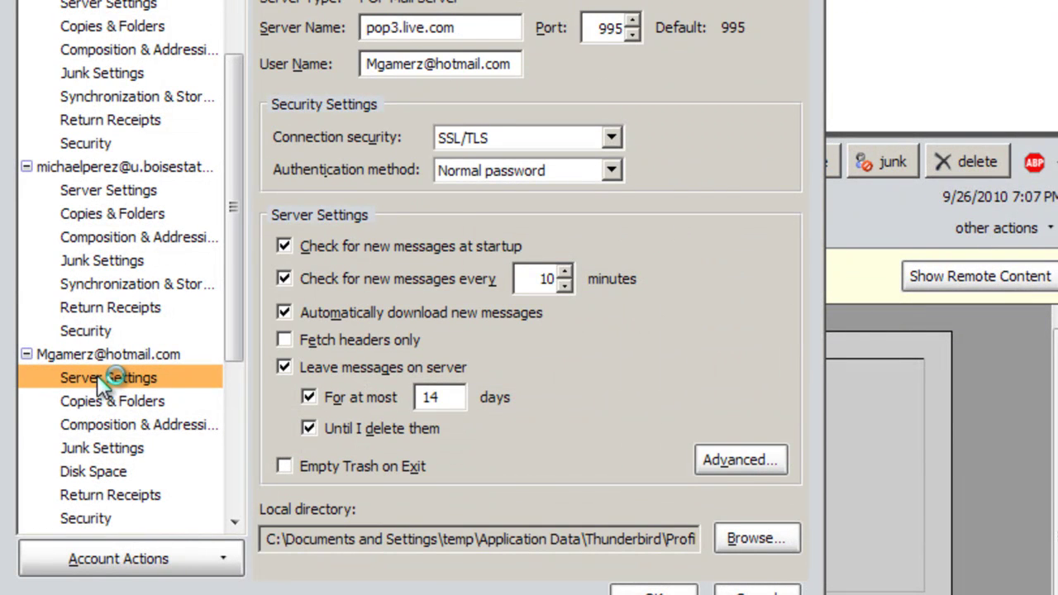
{"action": "left_click", "coordinate": [106, 424]}
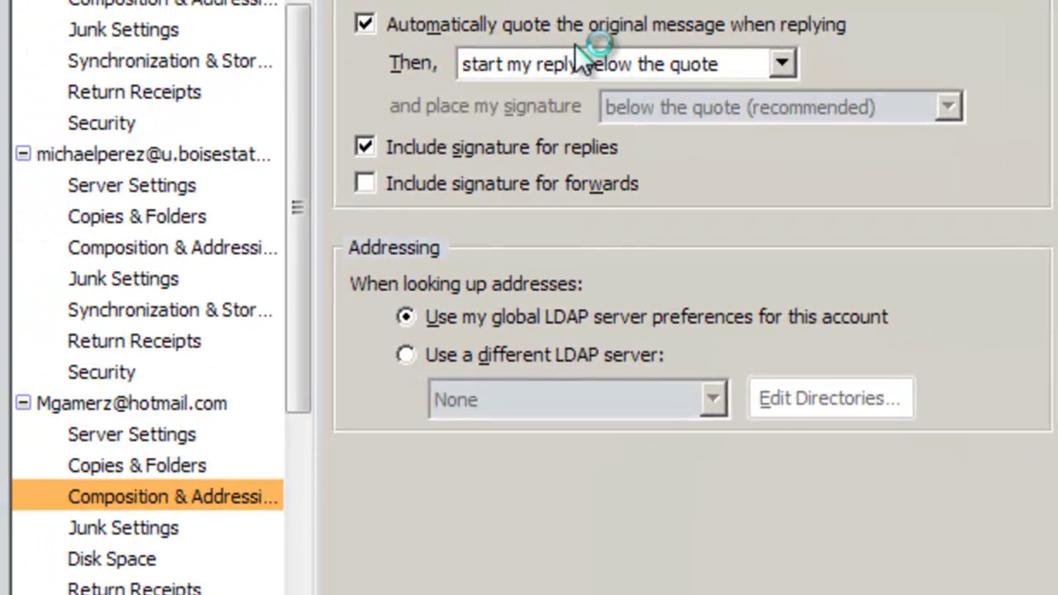
{"action": "left_click", "coordinate": [561, 98]}
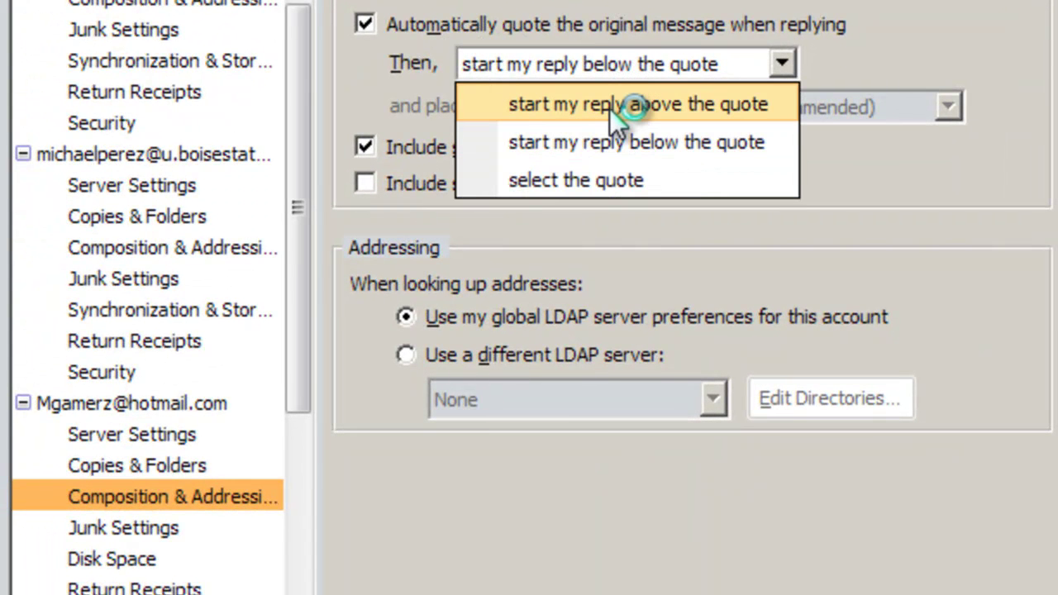
{"action": "left_click", "coordinate": [609, 108]}
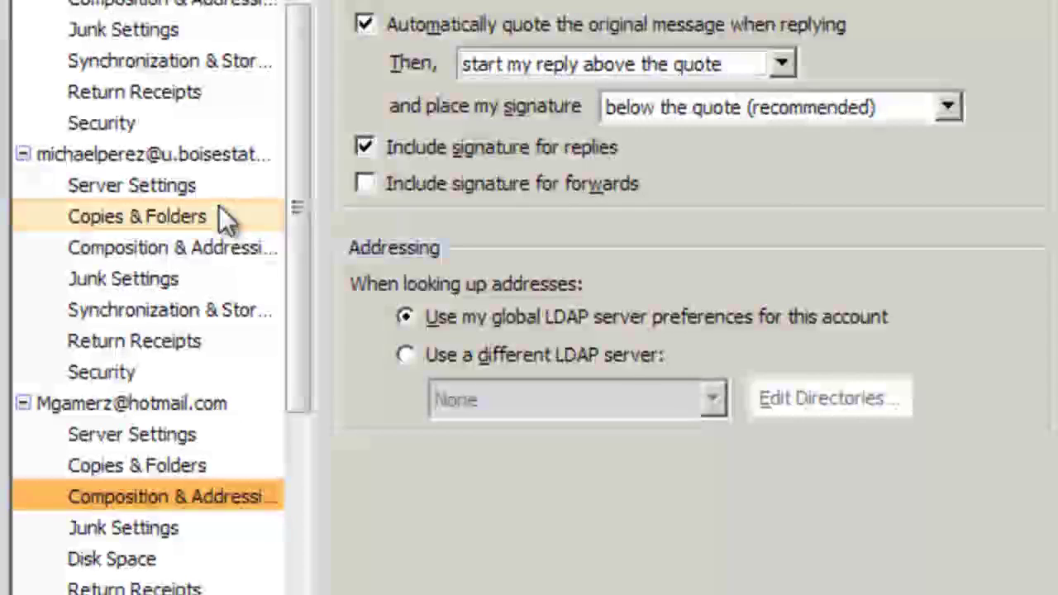
Set the Boise State account's composition settings to start replies above the quote.
{"action": "left_click", "coordinate": [208, 248]}
{"action": "left_click", "coordinate": [597, 64]}
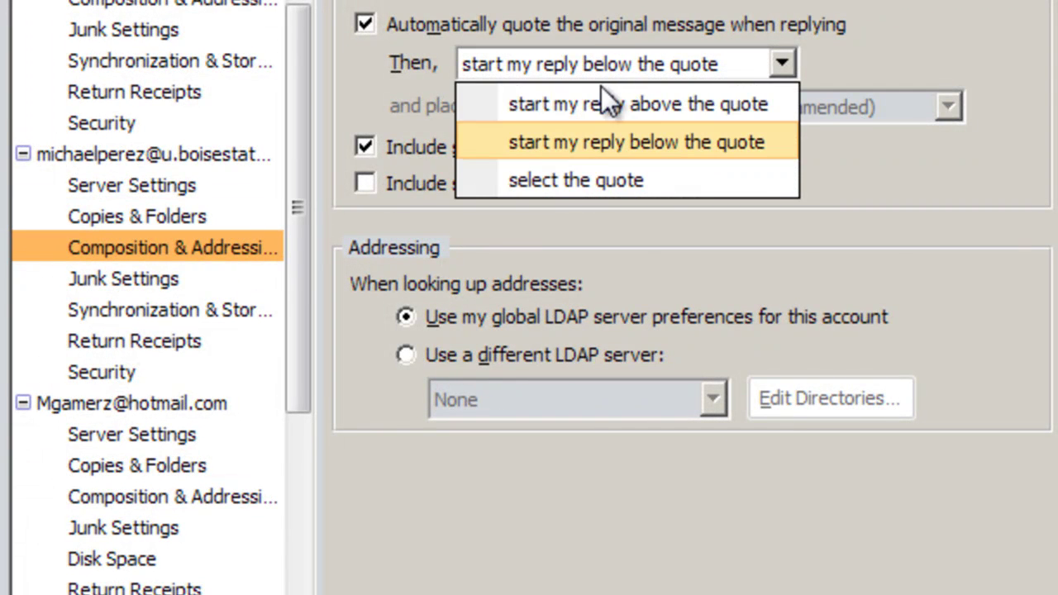
{"action": "left_click", "coordinate": [603, 104]}
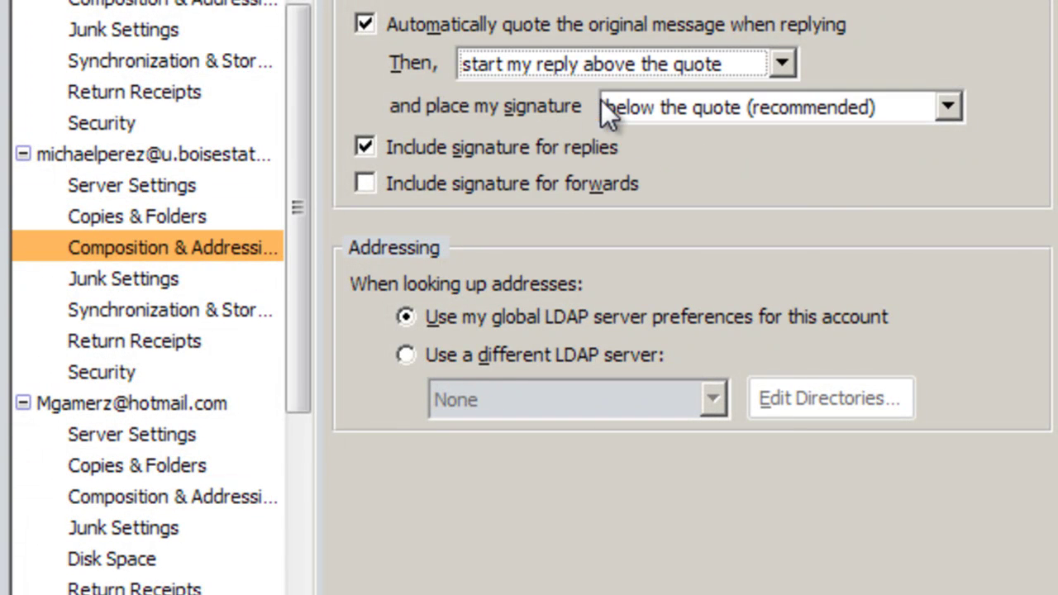
Set replies to start above the quote in the remaining composition and addressing settings.
{"action": "left_click", "coordinate": [264, 12]}
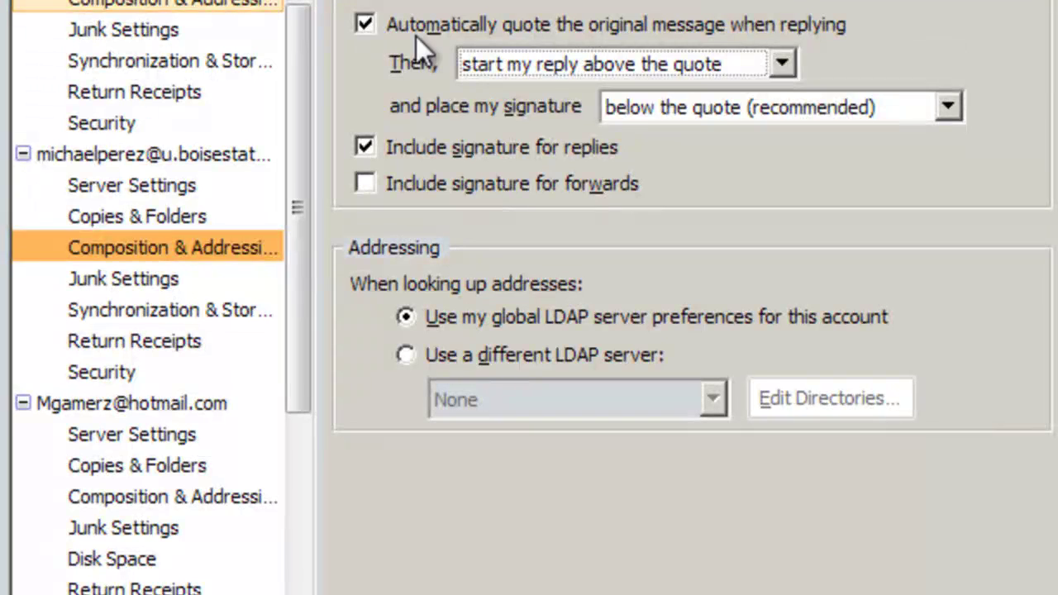
{"action": "left_click", "coordinate": [552, 66]}
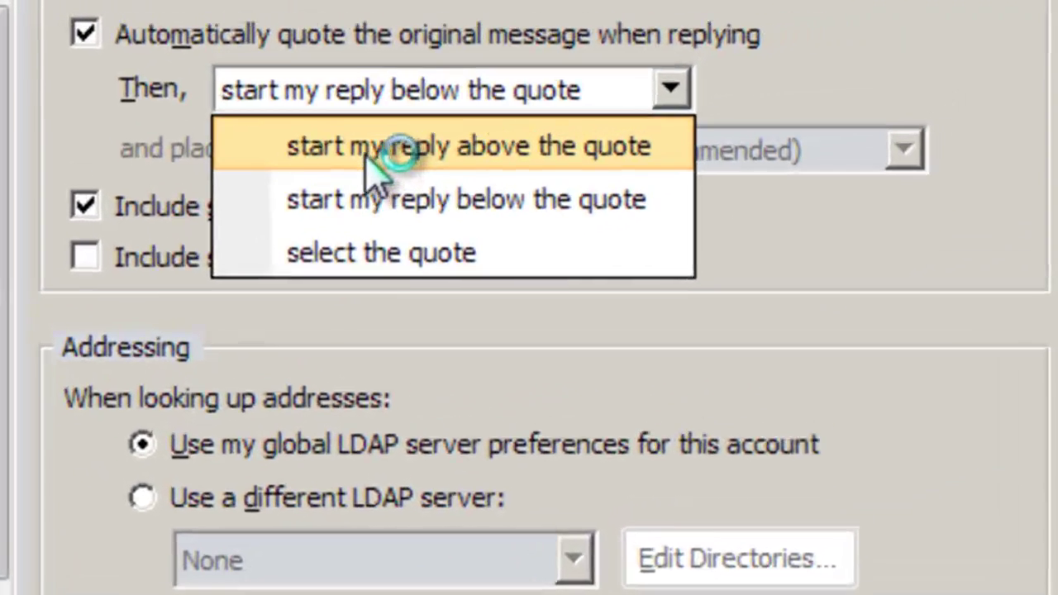
{"action": "left_click", "coordinate": [537, 124]}
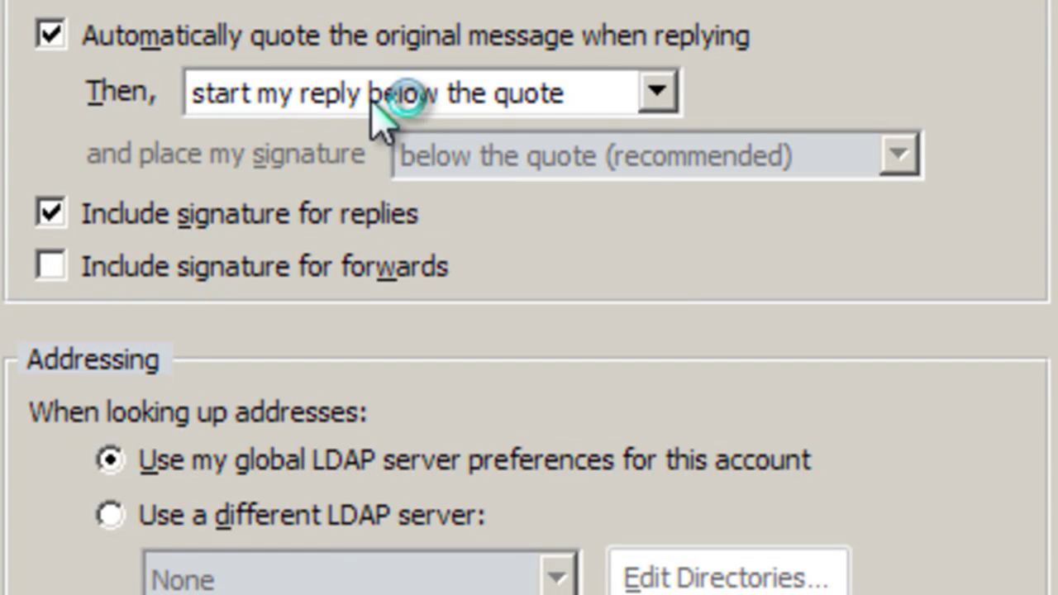
{"action": "left_click", "coordinate": [385, 105]}
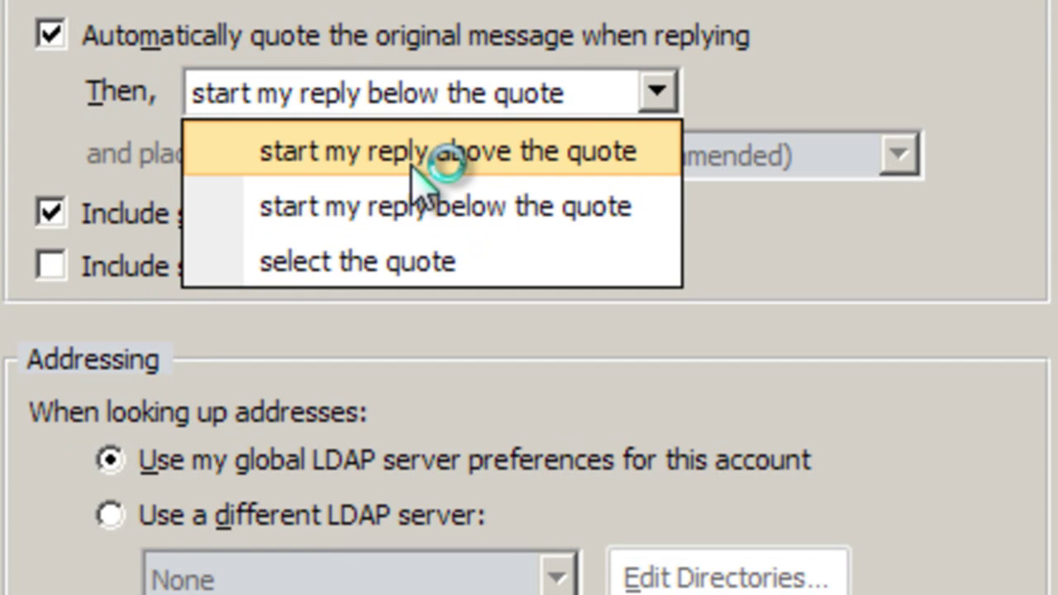
{"action": "left_click", "coordinate": [413, 156]}
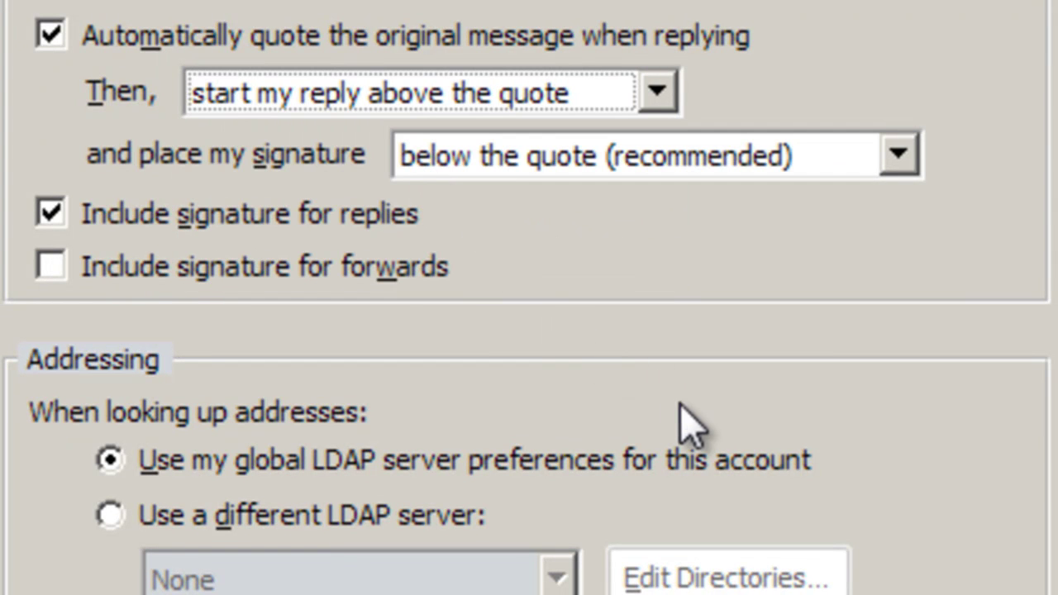